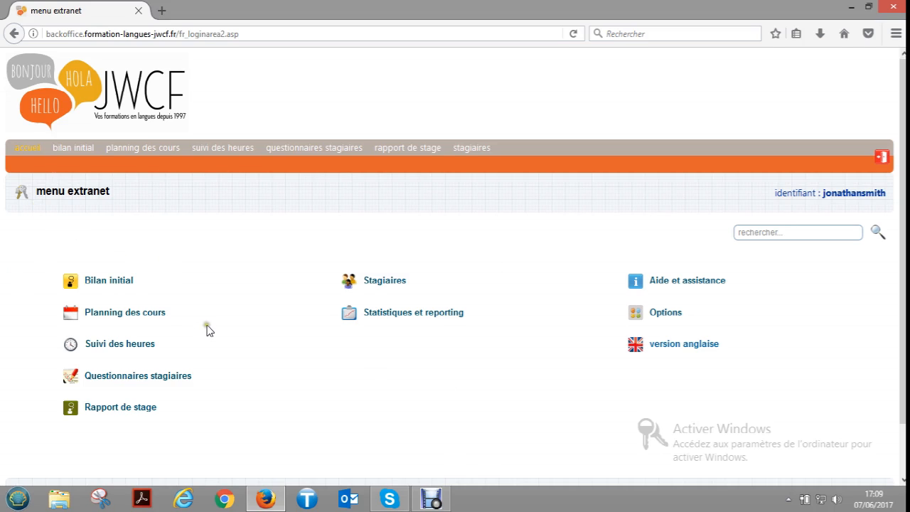
# - Go to the rapport de stage menu and start creating a new rapport de stage
pyautogui.click(115, 408)
pyautogui.scroll(-4, 267, 374)
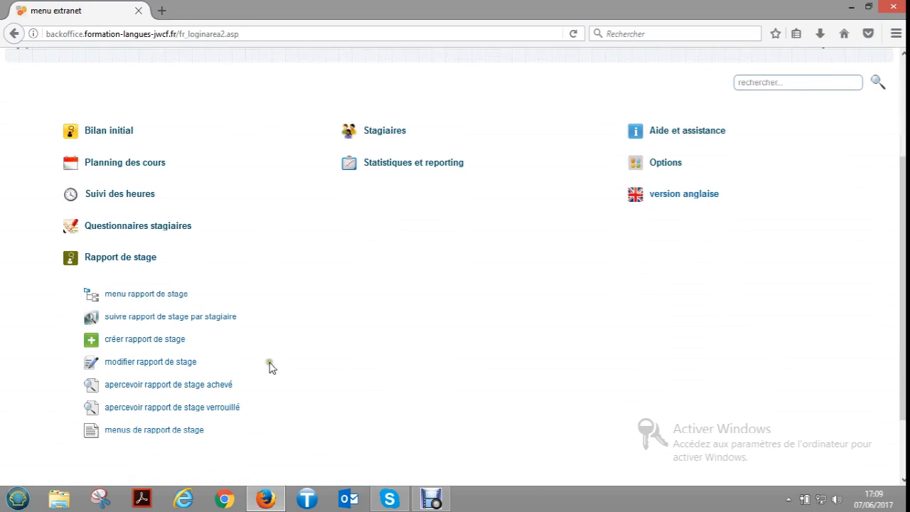
pyautogui.click(170, 298)
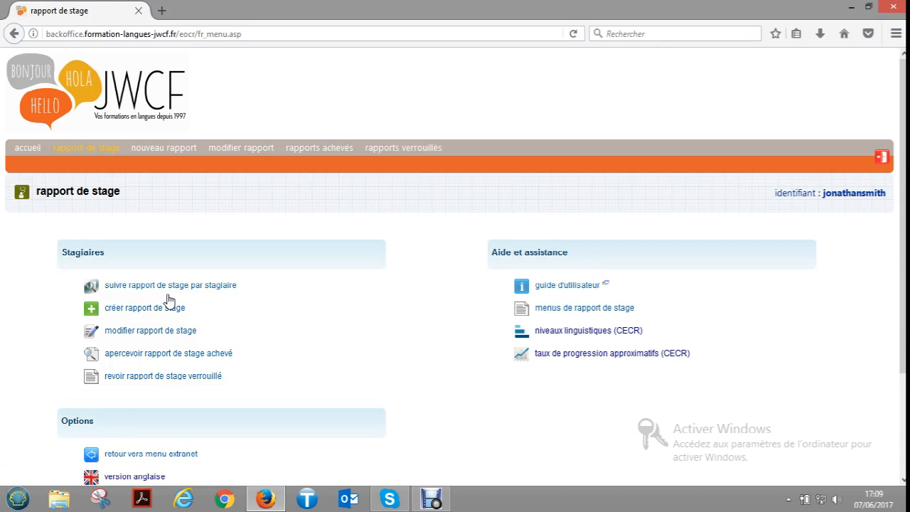
pyautogui.scroll(-2, 332, 375)
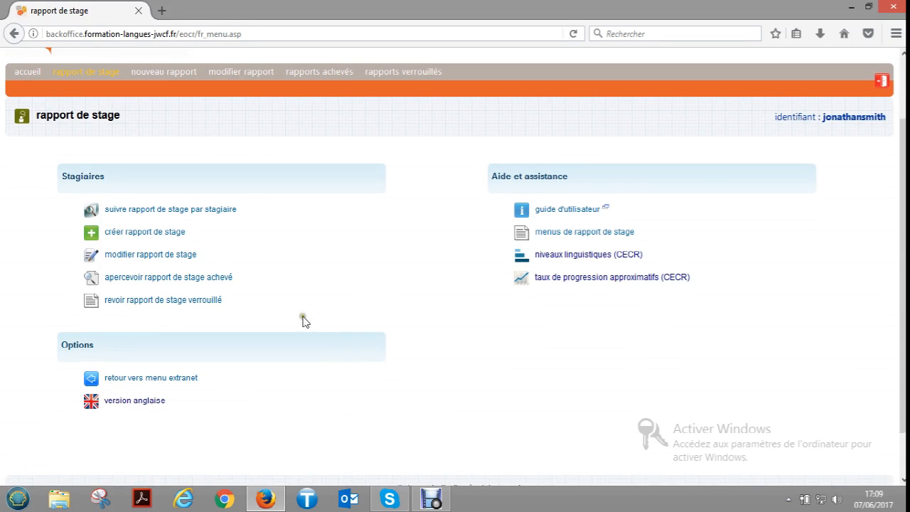
pyautogui.click(277, 326)
pyautogui.click(146, 232)
pyautogui.click(149, 235)
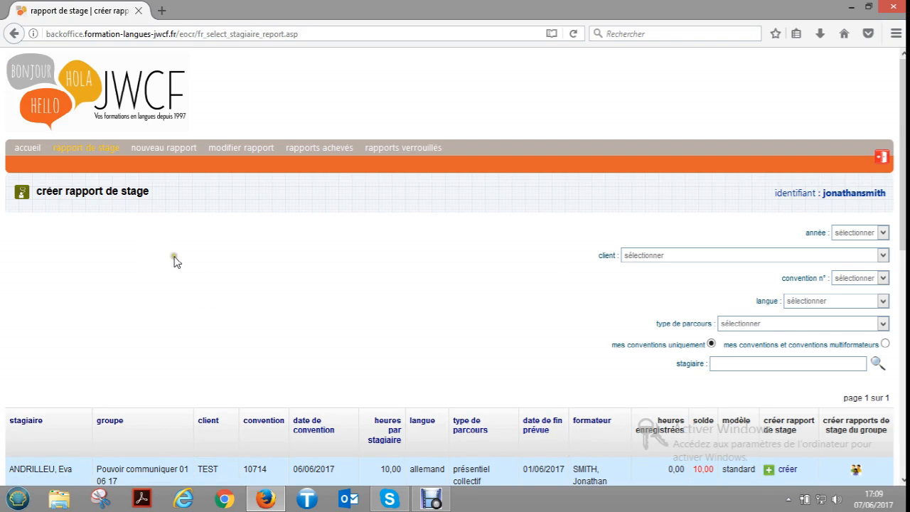
# - Extend the trainee list to "mes conventions et conventions multiformateurs"
pyautogui.scroll(-2, 176, 262)
pyautogui.scroll(-2, 177, 261)
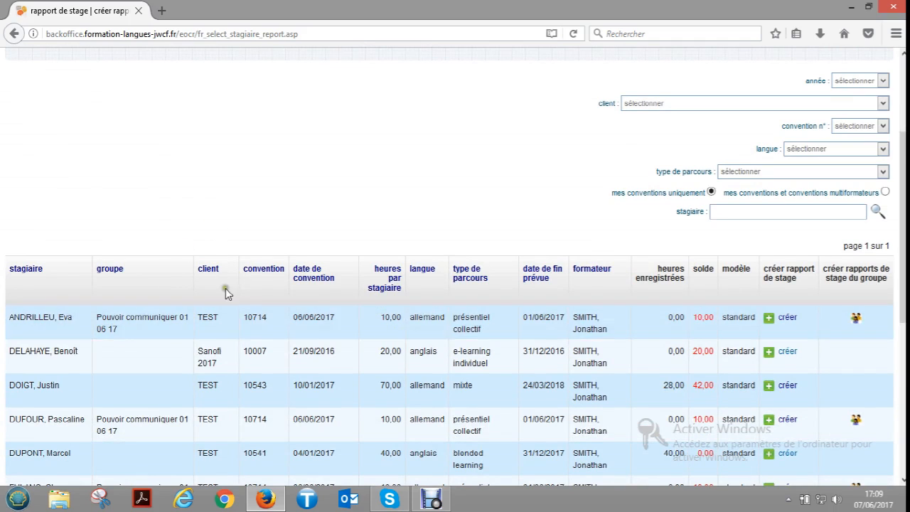
pyautogui.scroll(-2, 306, 221)
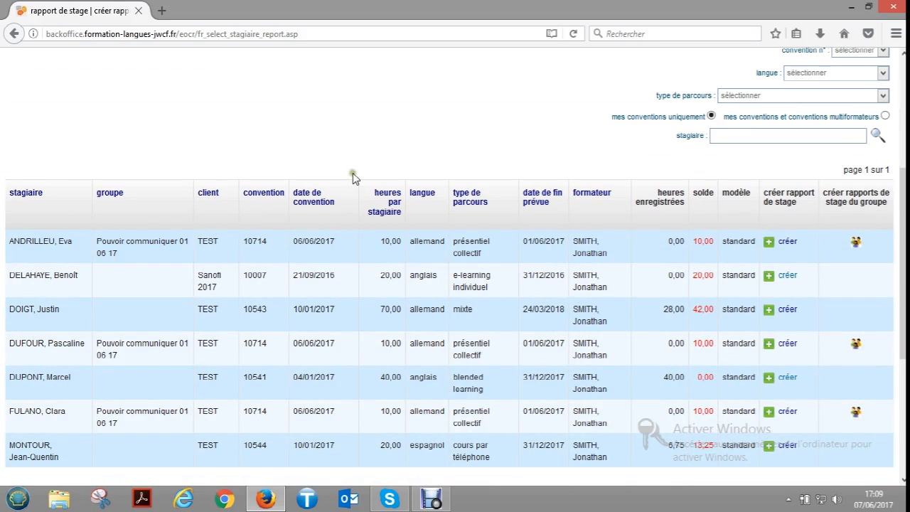
pyautogui.scroll(2, 368, 153)
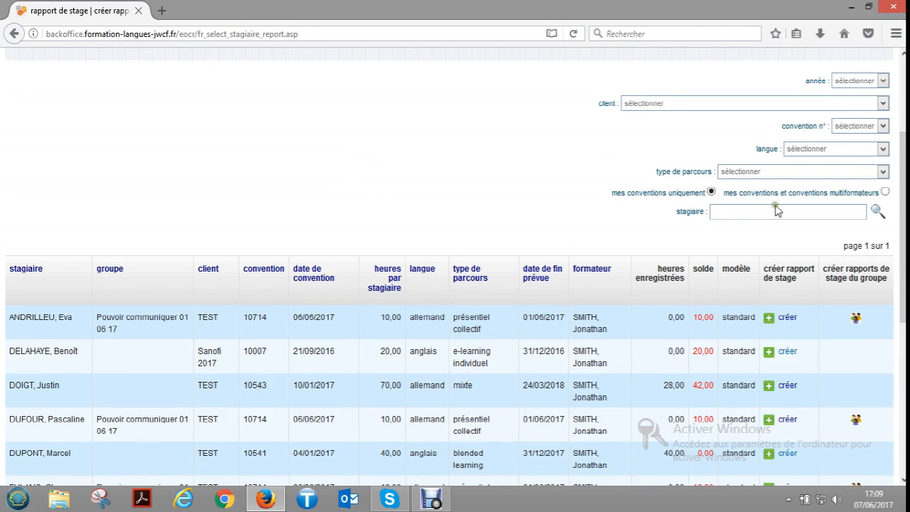
pyautogui.click(886, 192)
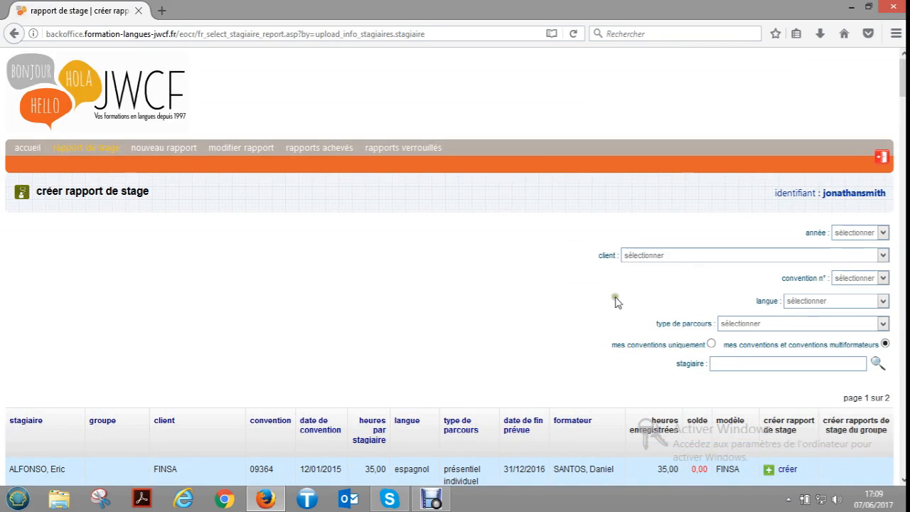
pyautogui.scroll(-2, 658, 292)
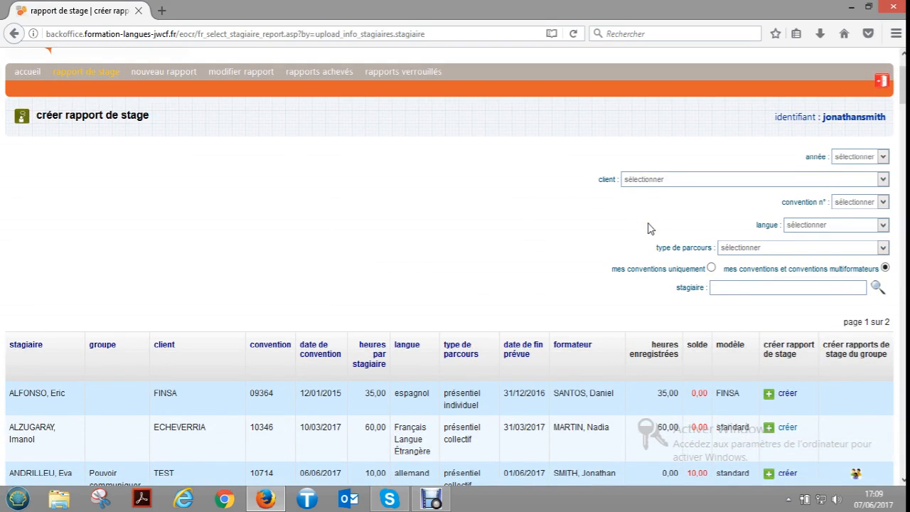
# - Restrict the trainee list to "mes conventions uniquement"
pyautogui.click(719, 290)
pyautogui.click(755, 288)
pyautogui.click(713, 269)
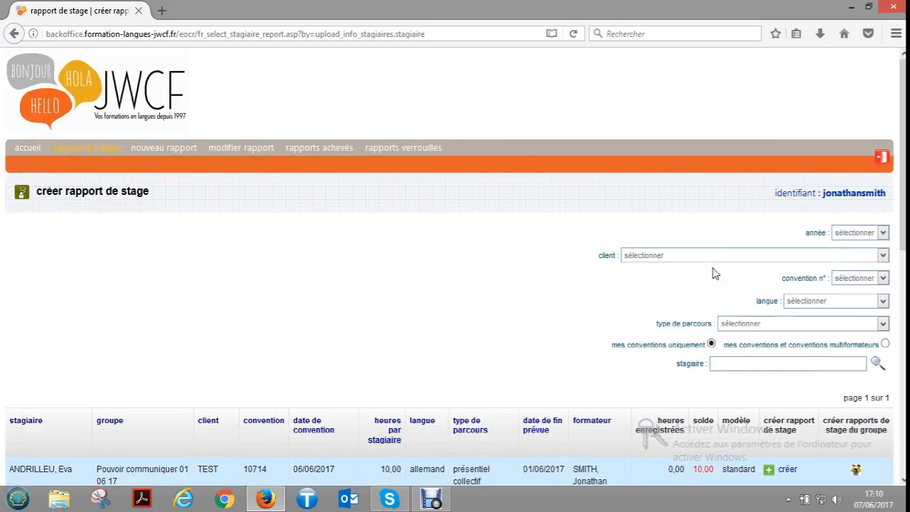
# - Create an individual rapport de stage for the trainee on the blended learning English course
pyautogui.scroll(-2, 587, 303)
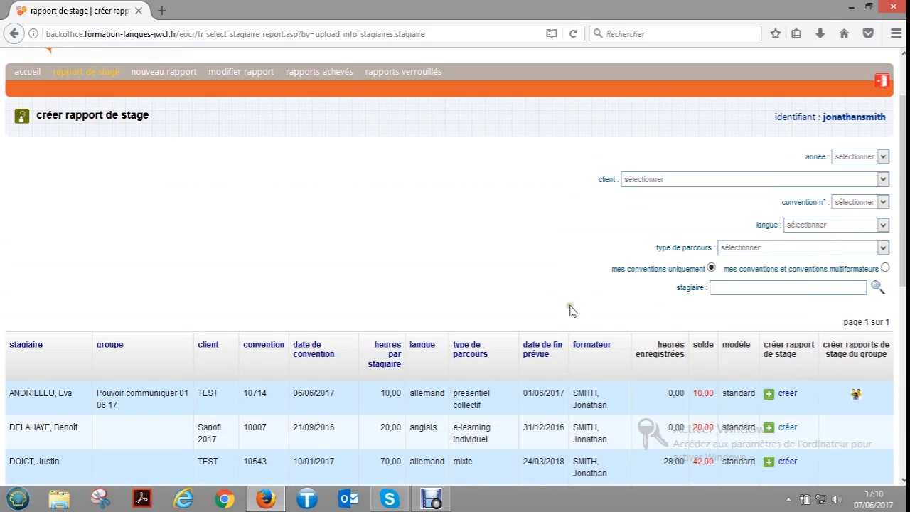
pyautogui.scroll(-2, 572, 311)
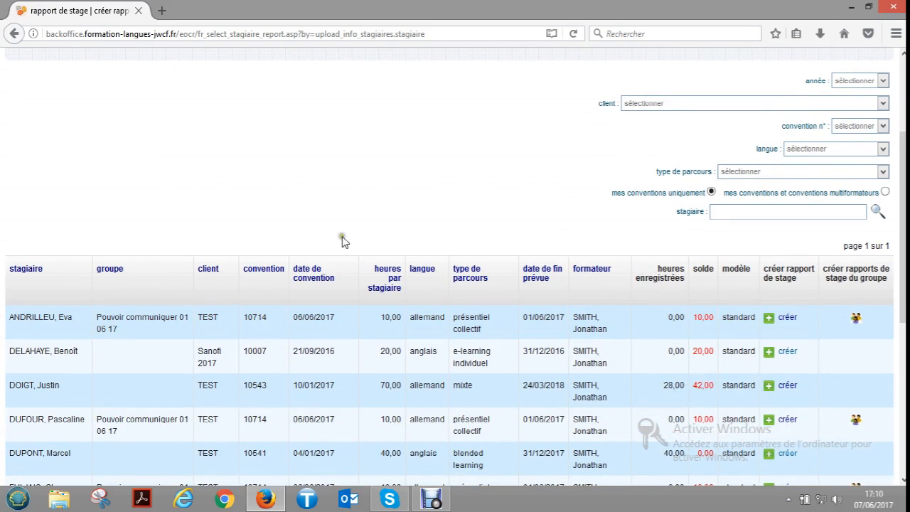
pyautogui.scroll(-2, 627, 300)
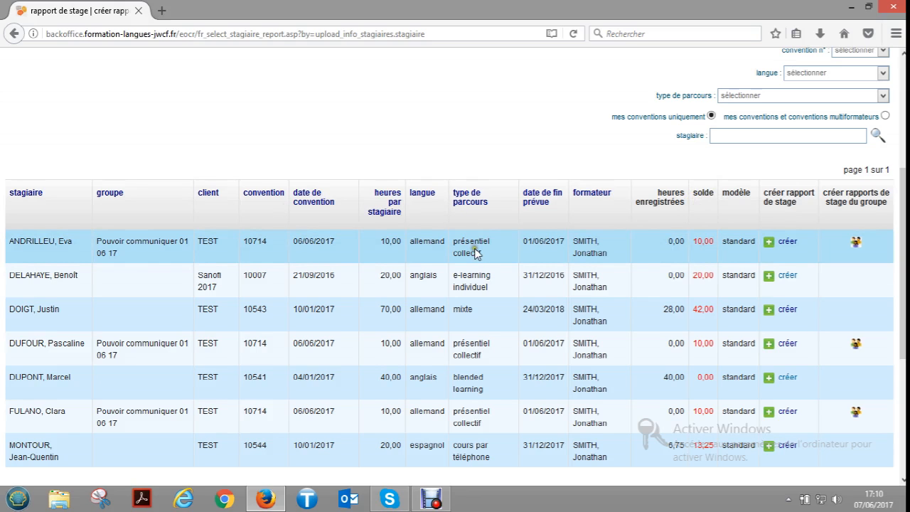
pyautogui.moveTo(475, 313); pyautogui.dragTo(452, 315)
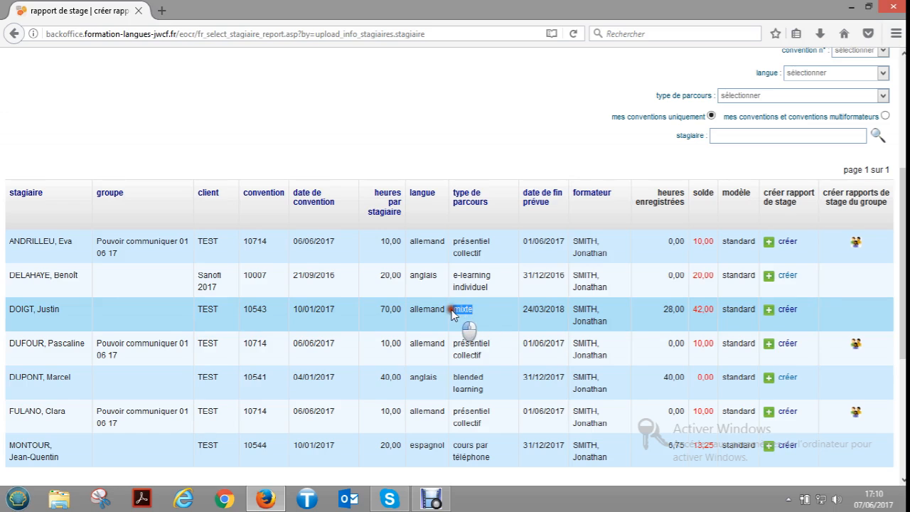
pyautogui.click(455, 377)
pyautogui.moveTo(455, 378); pyautogui.dragTo(483, 392)
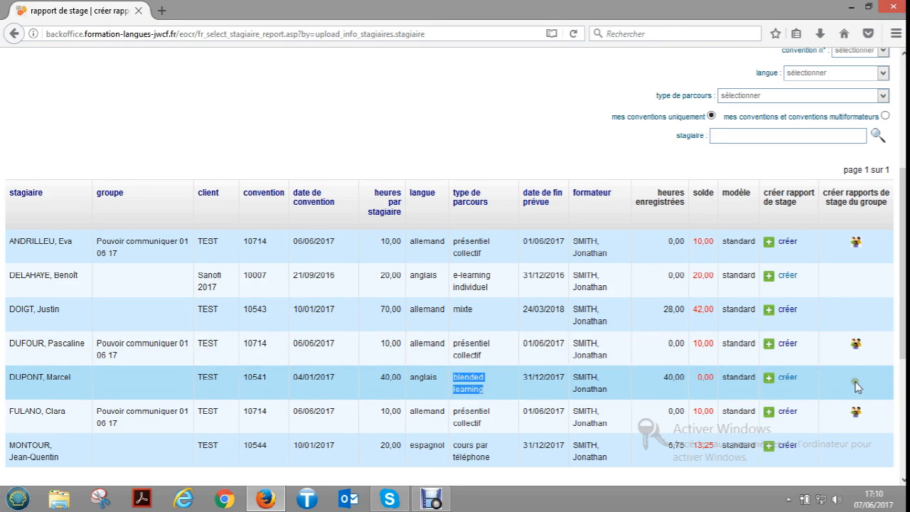
pyautogui.click(856, 385)
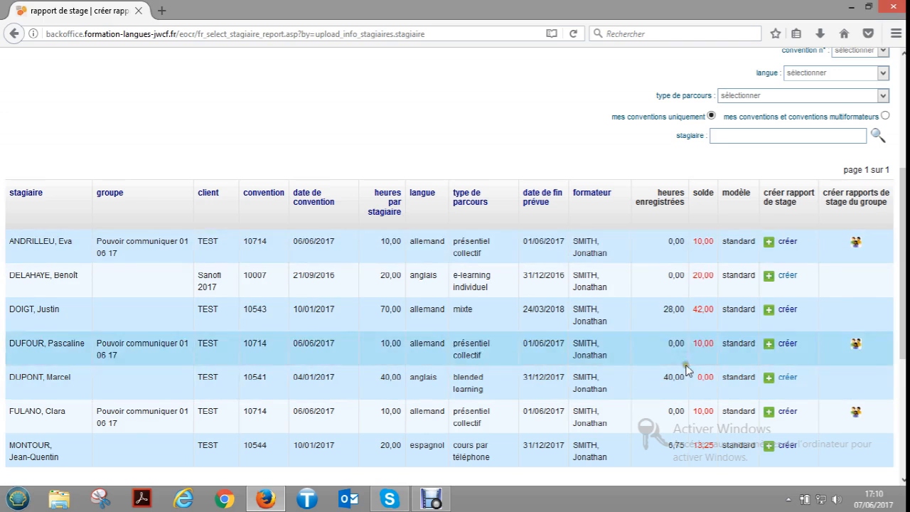
pyautogui.click(770, 384)
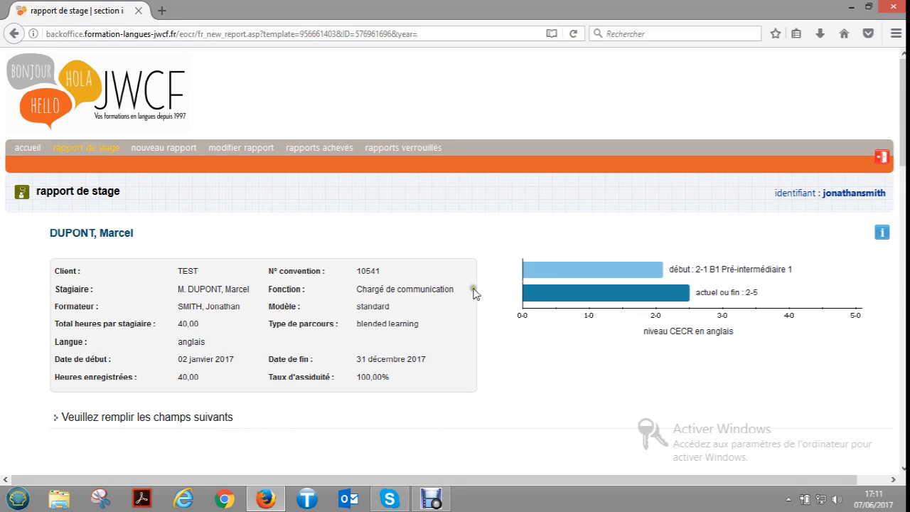
# - In the Résultats globaux section, set the trainee's course completion status to "a terminé"
pyautogui.scroll(-2, 490, 292)
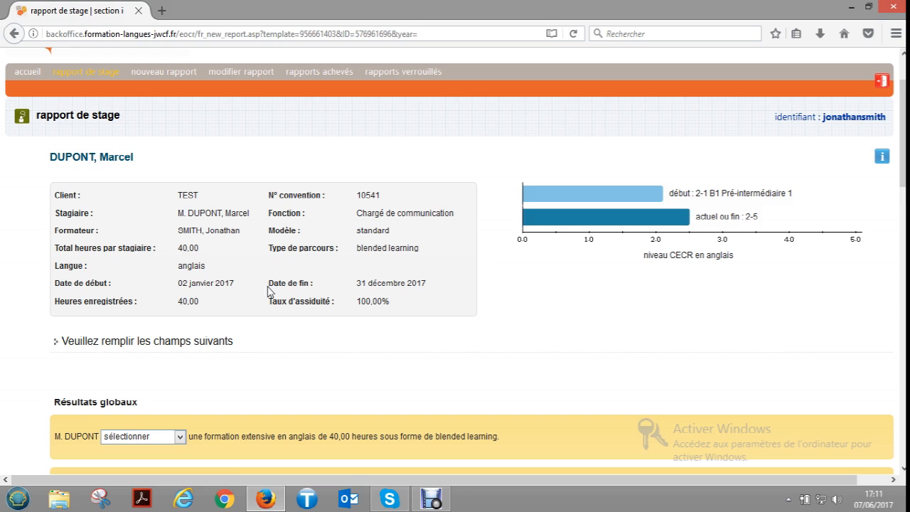
pyautogui.scroll(-2, 270, 289)
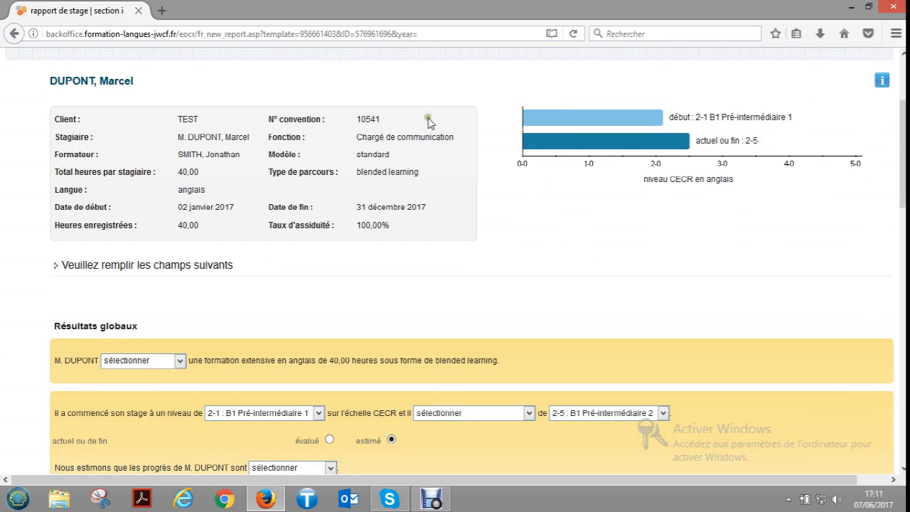
pyautogui.scroll(-2, 382, 214)
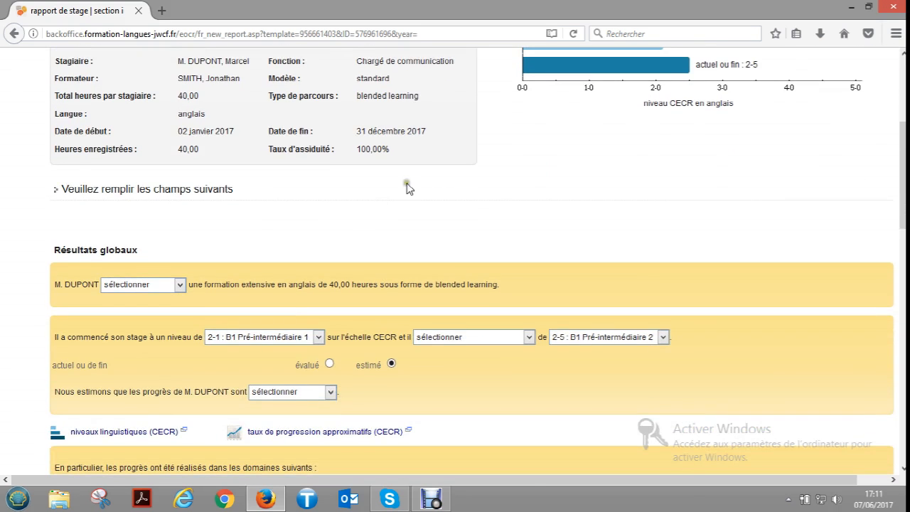
pyautogui.scroll(-2, 369, 245)
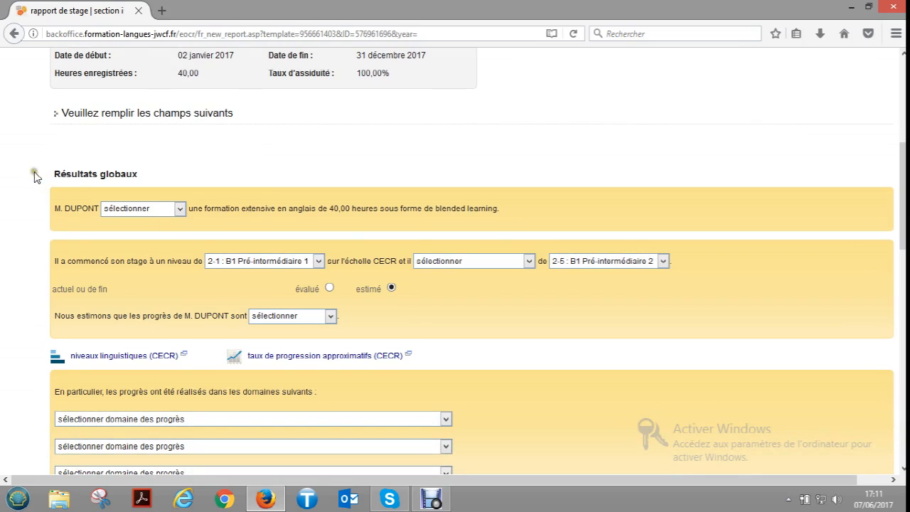
pyautogui.moveTo(52, 176); pyautogui.dragTo(178, 195)
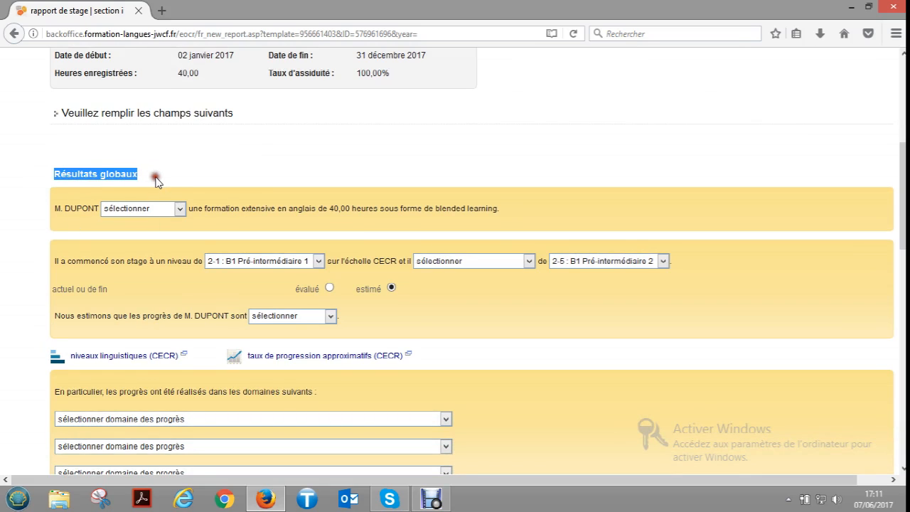
pyautogui.click(160, 177)
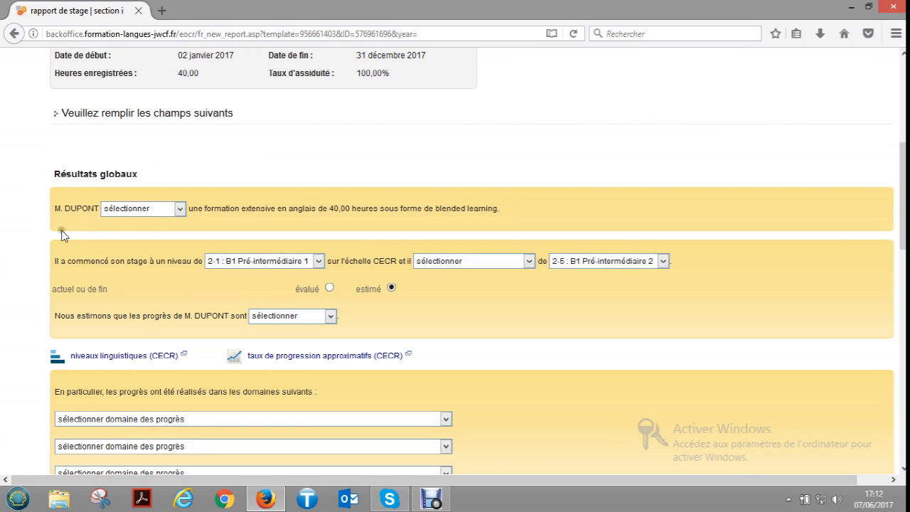
pyautogui.click(180, 208)
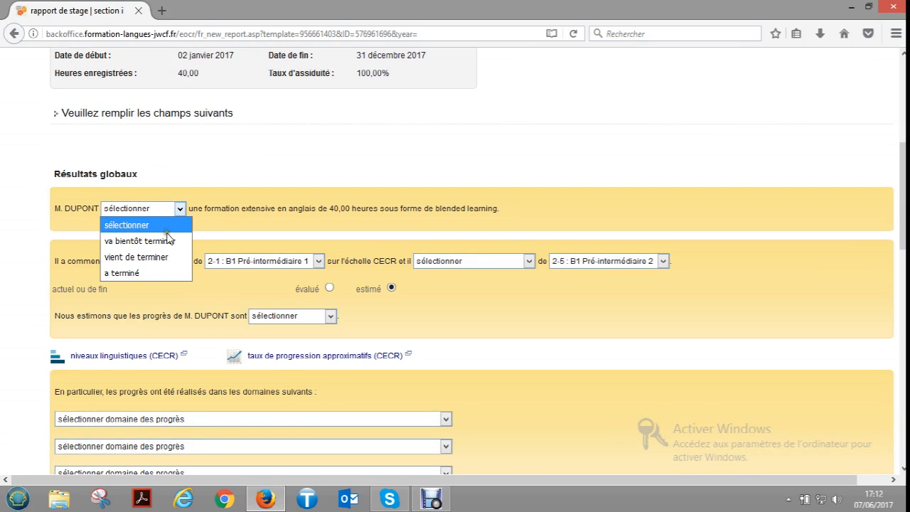
pyautogui.click(158, 272)
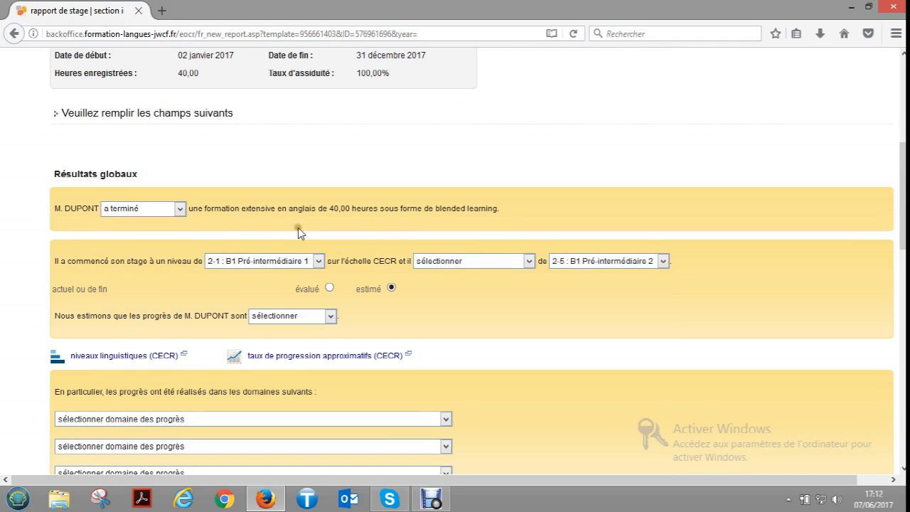
# - Set the CECR level statement to "a progressé jusqu'au niveau" and rate the trainee's progress as "exceptionnels"
pyautogui.scroll(-2, 298, 228)
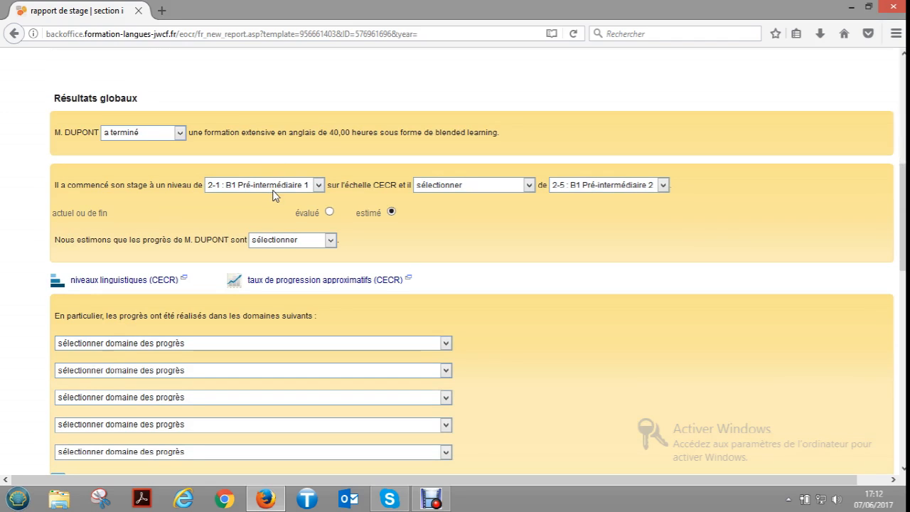
pyautogui.moveTo(281, 202); pyautogui.dragTo(255, 181)
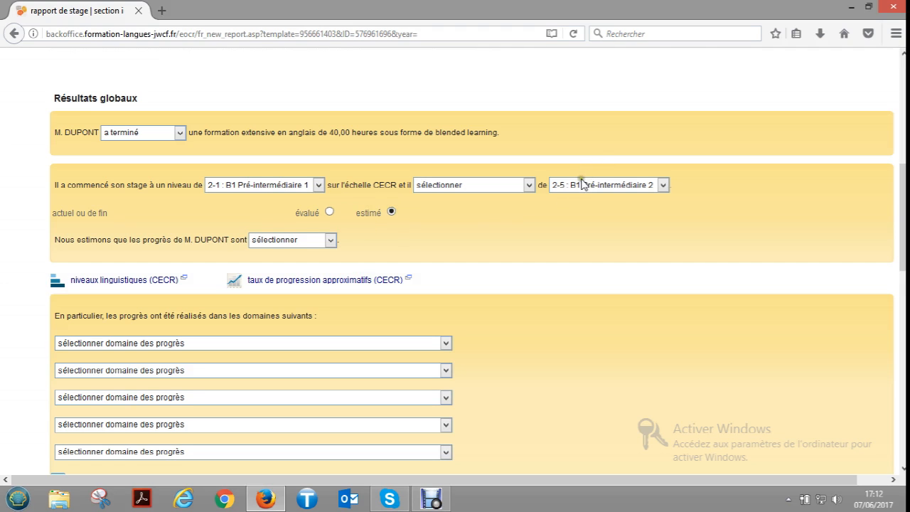
pyautogui.click(531, 185)
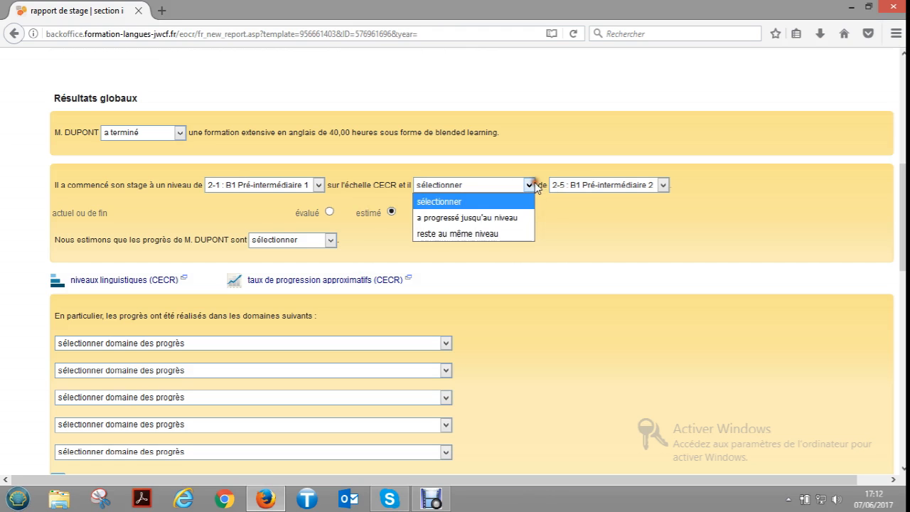
pyautogui.click(507, 219)
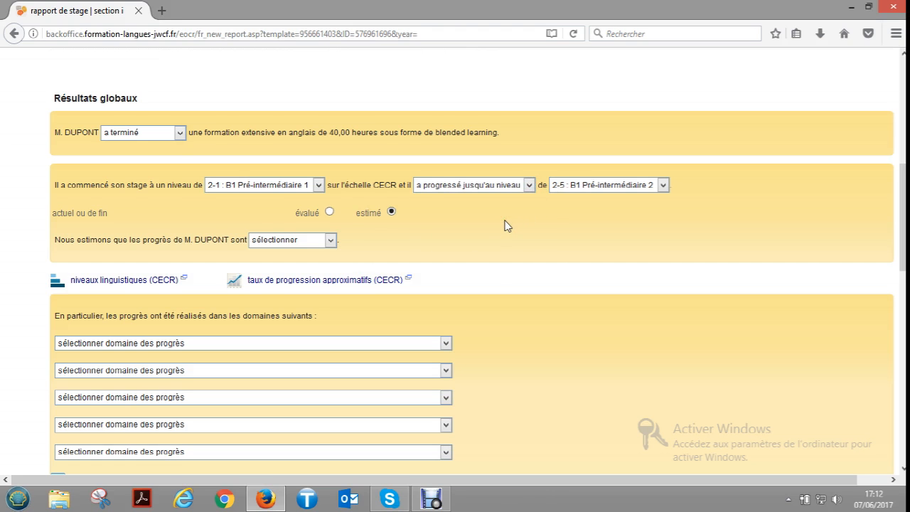
pyautogui.scroll(-2, 505, 225)
pyautogui.click(331, 165)
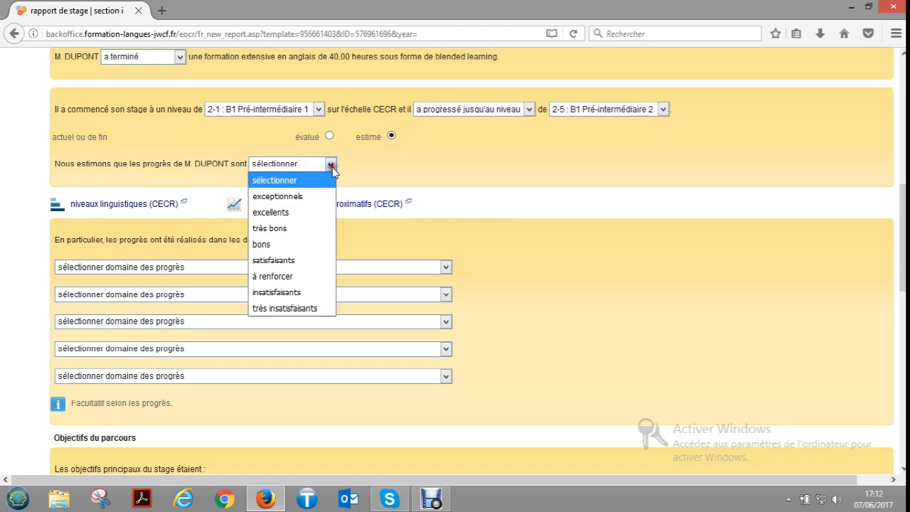
pyautogui.click(313, 196)
# - Set the first progress domain to "101 - expression orale : clarté de discours et de prononciation"
pyautogui.scroll(-2, 509, 149)
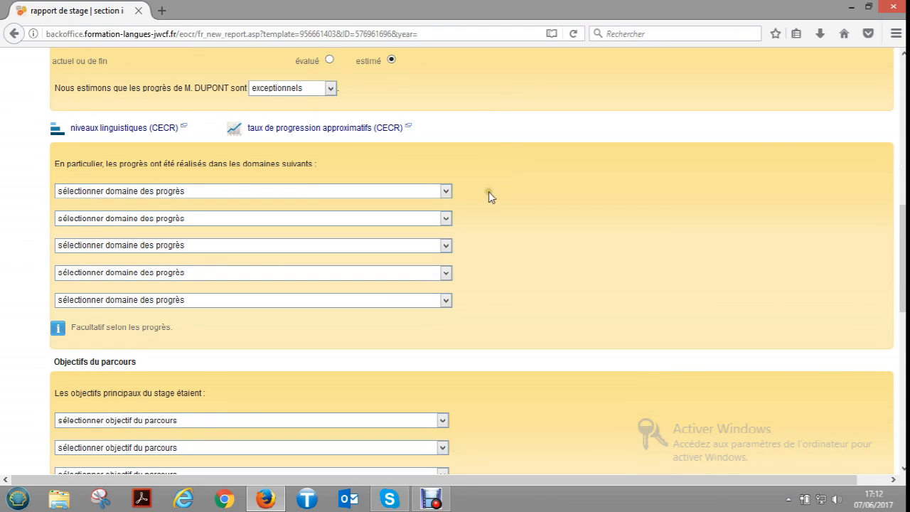
pyautogui.moveTo(71, 328); pyautogui.dragTo(177, 333)
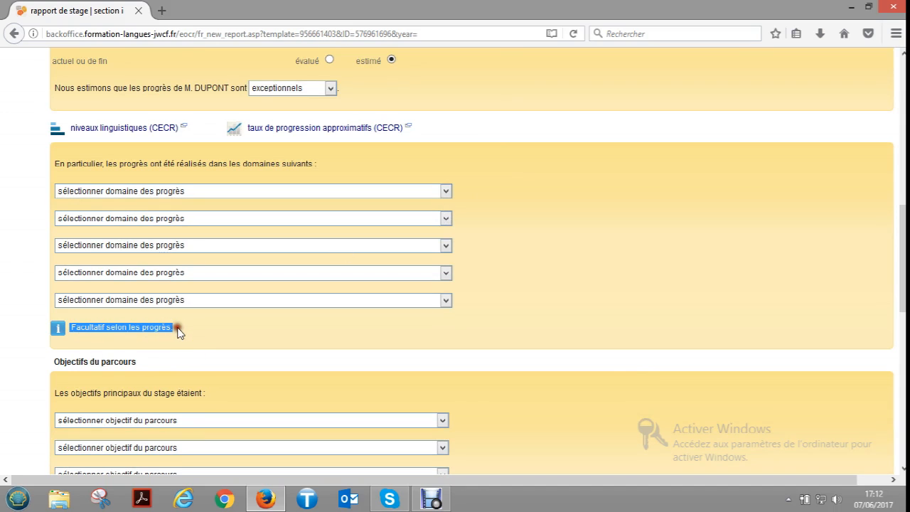
pyautogui.click(203, 329)
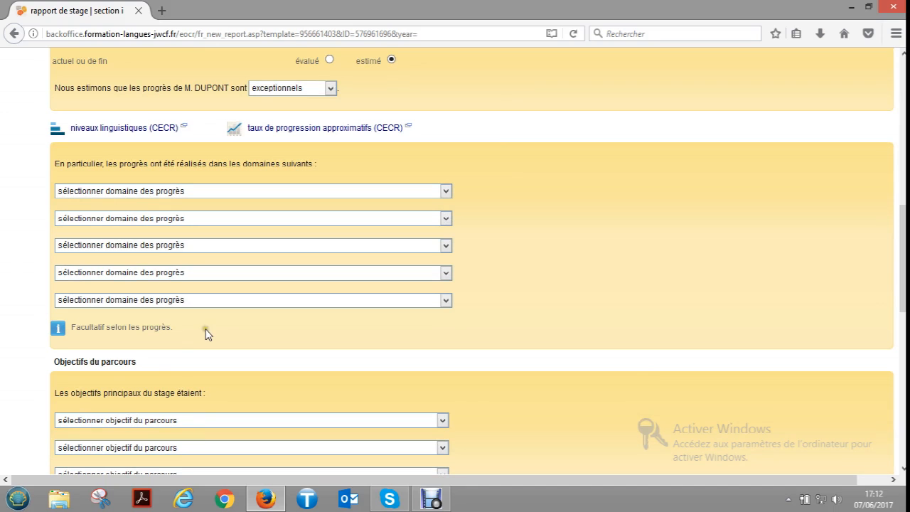
pyautogui.click(141, 191)
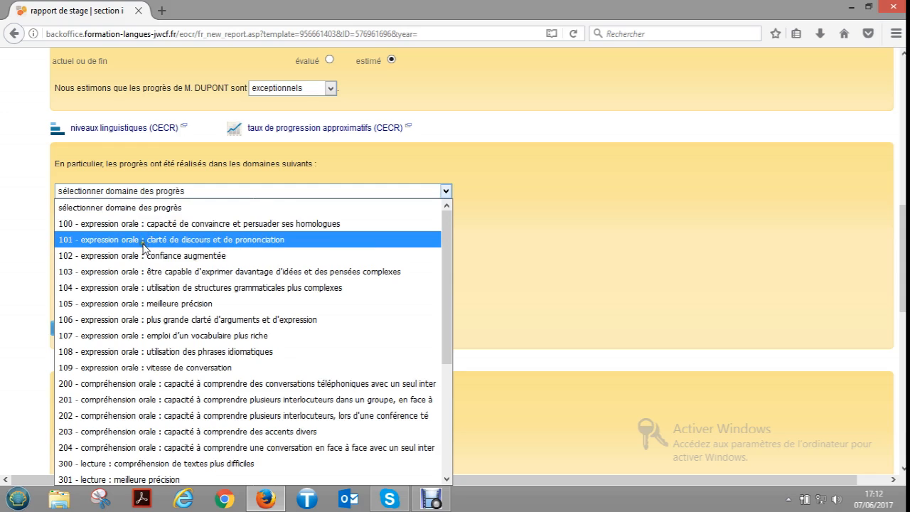
pyautogui.click(151, 240)
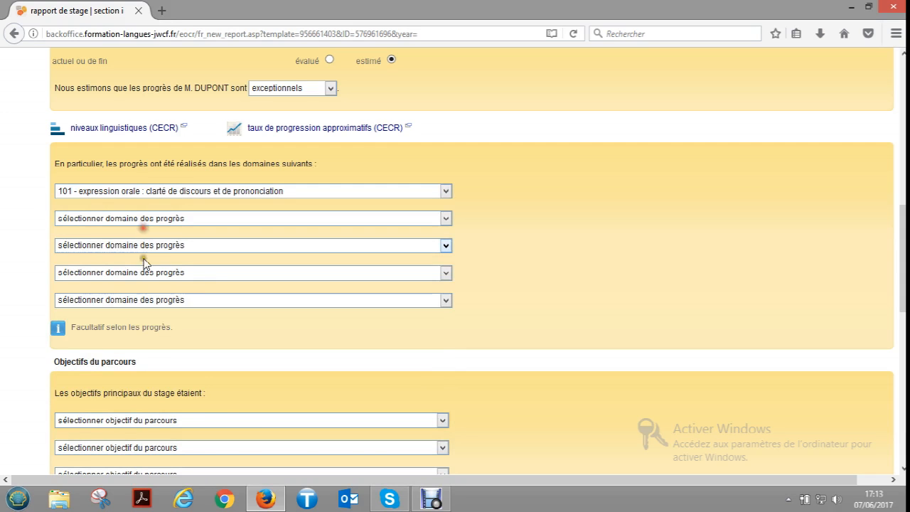
# - Set the second progress domain to 201, on understanding several speakers in a group, and the third to "301 - lecture : meilleure précision"
pyautogui.click(151, 219)
pyautogui.click(137, 427)
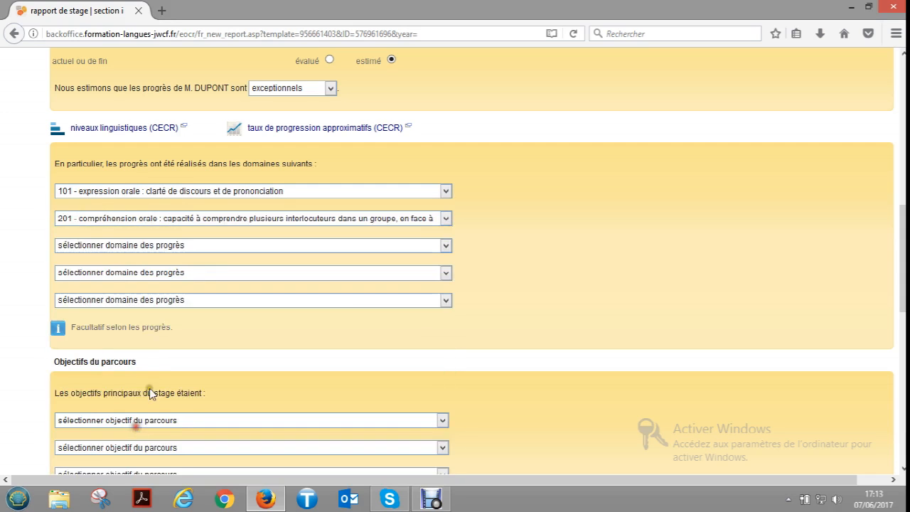
pyautogui.click(178, 246)
pyautogui.scroll(-4, 165, 389)
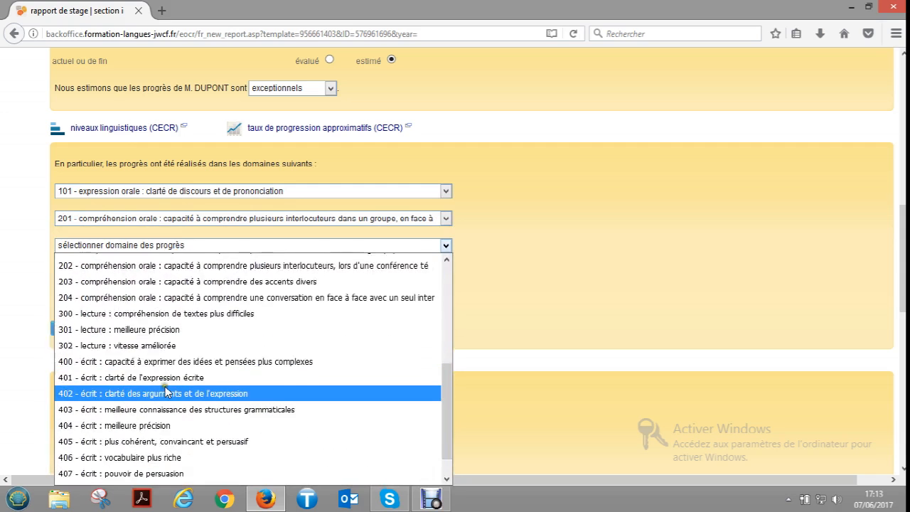
pyautogui.click(160, 332)
# - Set the first course objective to "rédaction, lecture : écrire un rapport clair, court et structuré"
pyautogui.scroll(-3, 192, 338)
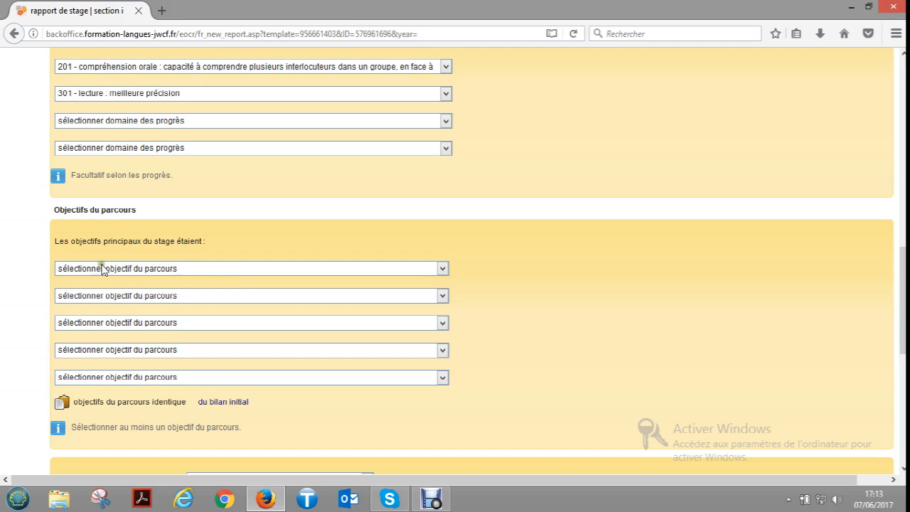
pyautogui.click(129, 274)
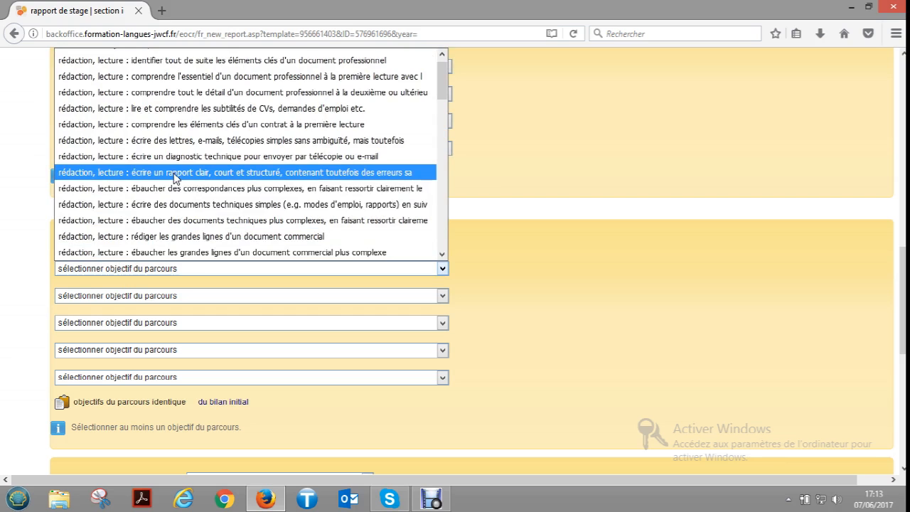
pyautogui.click(174, 177)
# - Rate the trainee's progress against the objectives as "a fait d'importants progrès par rapport à tous"
pyautogui.scroll(-1, 185, 259)
pyautogui.scroll(-2, 184, 262)
pyautogui.scroll(-2, 83, 342)
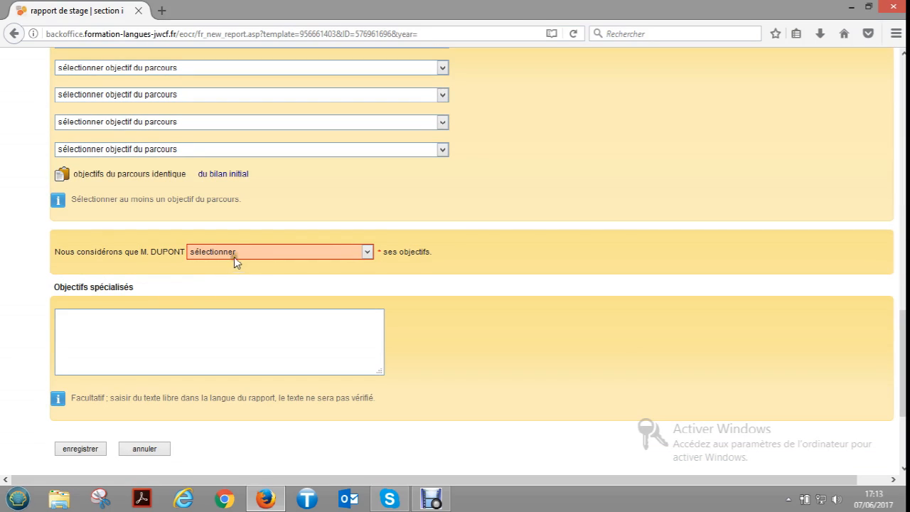
pyautogui.click(236, 254)
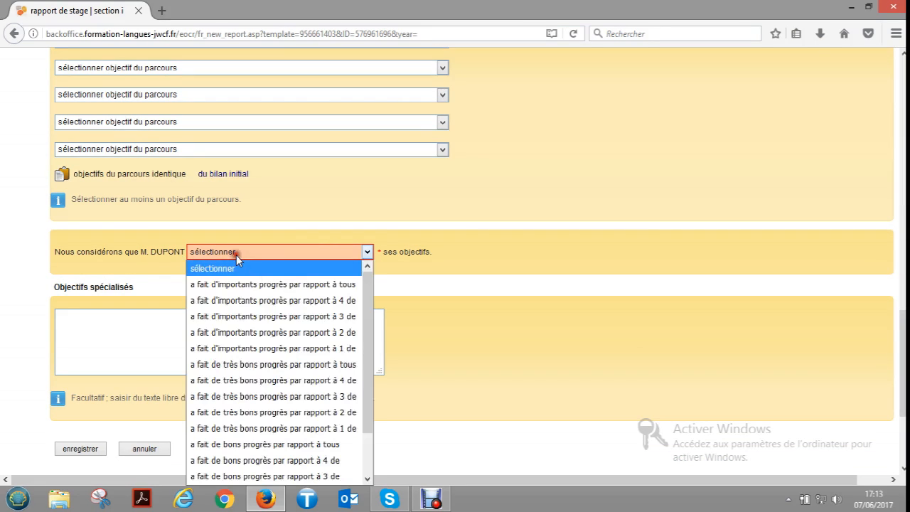
pyautogui.click(243, 291)
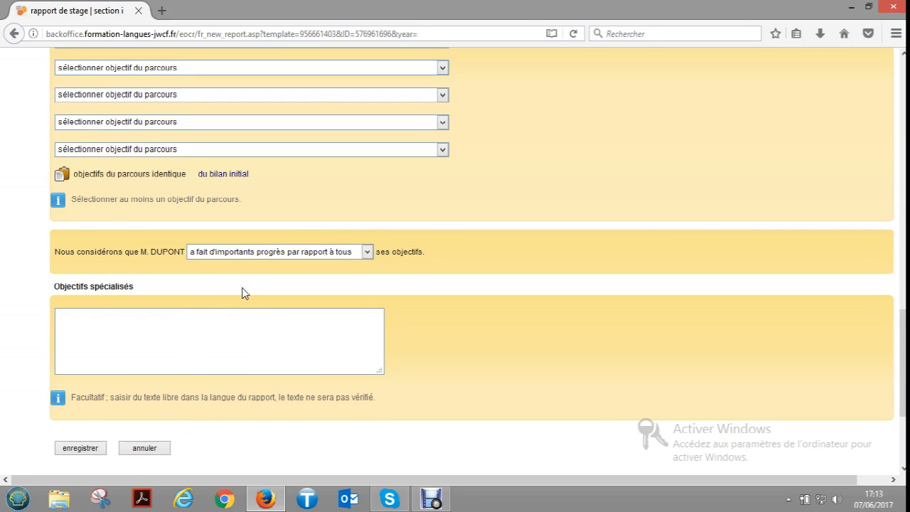
# - Leave the optional Objectifs spécialisés text blank and save section I of the report
pyautogui.scroll(-2, 242, 293)
pyautogui.click(120, 265)
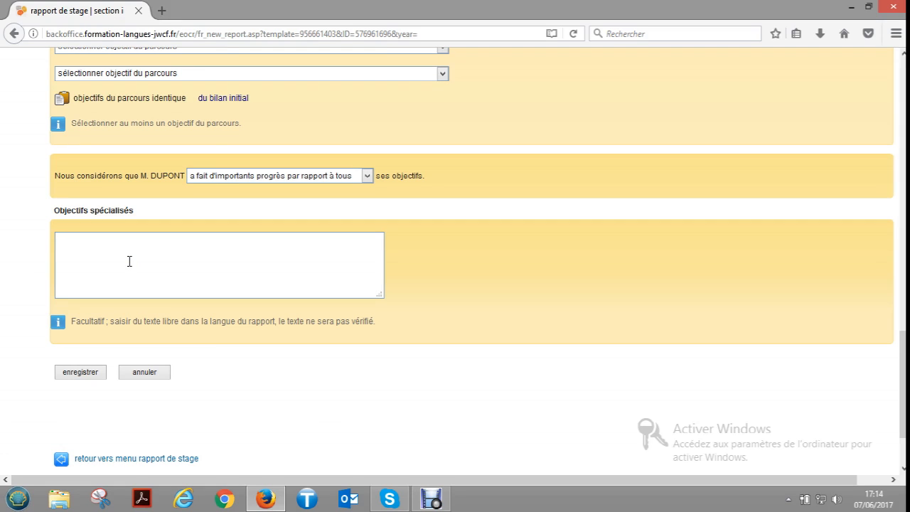
pyautogui.moveTo(72, 321); pyautogui.dragTo(108, 324)
pyautogui.click(121, 344)
pyautogui.click(93, 373)
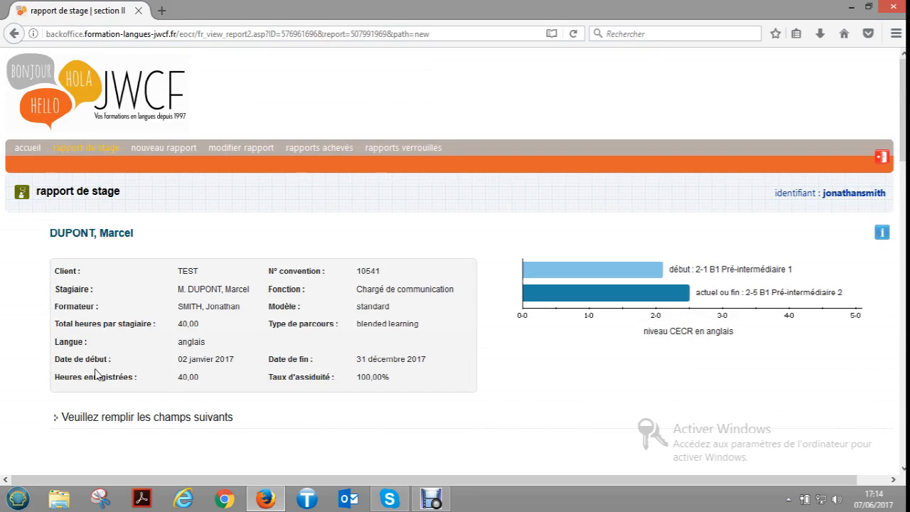
# - Under Contenu du parcours, set the type of English course to "professionnel"
pyautogui.scroll(-4, 228, 347)
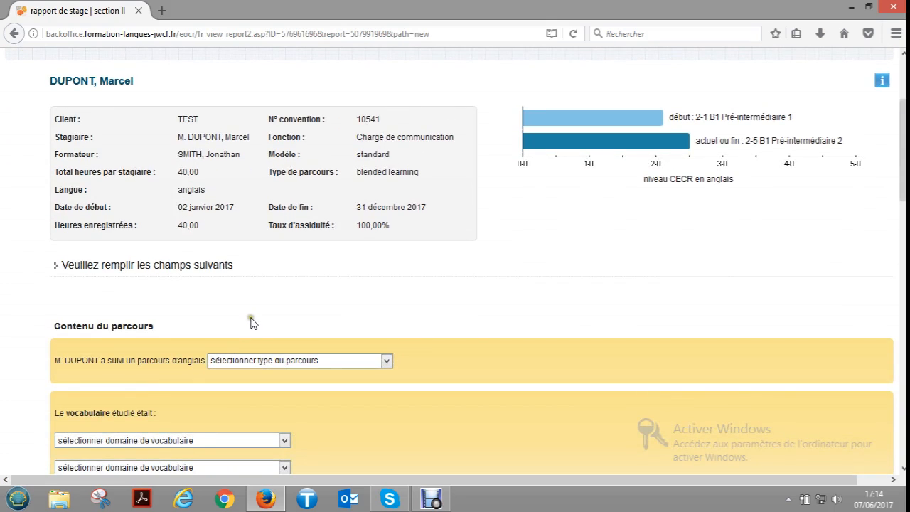
pyautogui.scroll(-4, 251, 322)
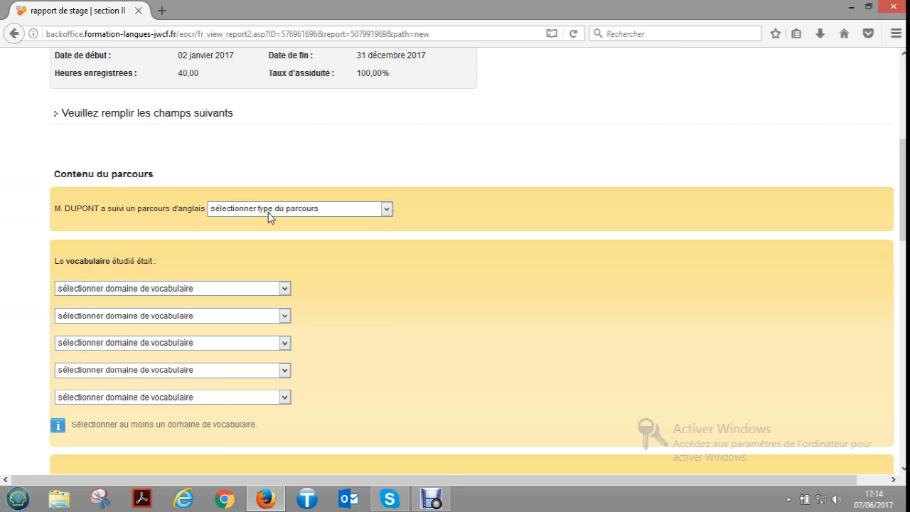
pyautogui.click(269, 209)
pyautogui.click(265, 242)
# - Set the first vocabulary domain studied to "202 - lié à la fonction : finance et comptabilité"
pyautogui.scroll(-3, 242, 247)
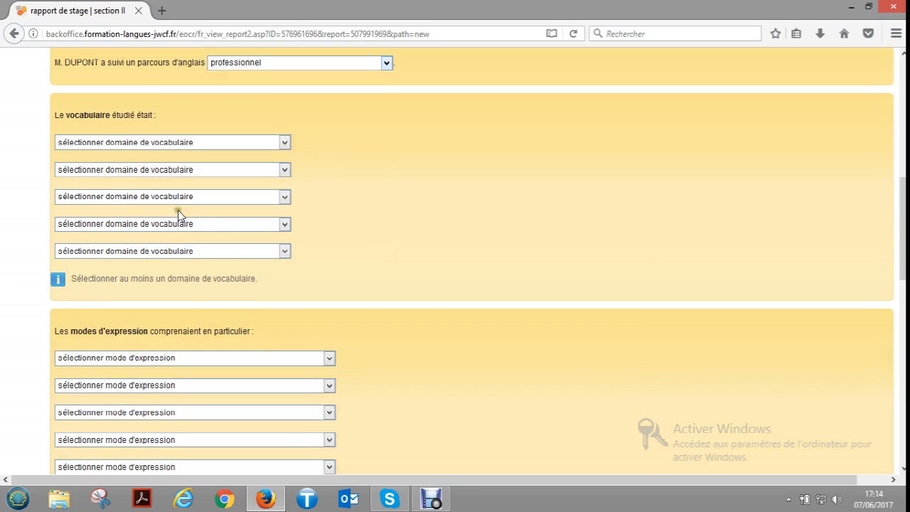
pyautogui.click(147, 138)
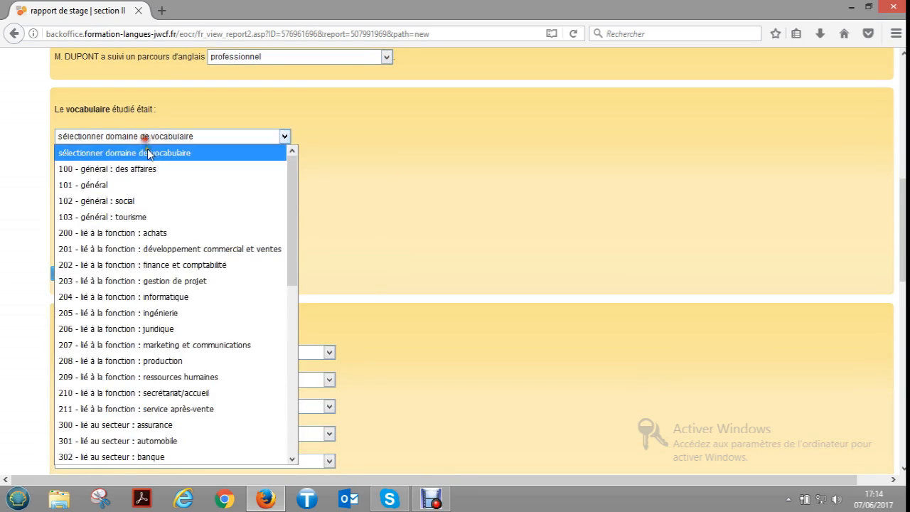
pyautogui.click(147, 265)
pyautogui.scroll(-4, 146, 266)
pyautogui.scroll(4, 144, 271)
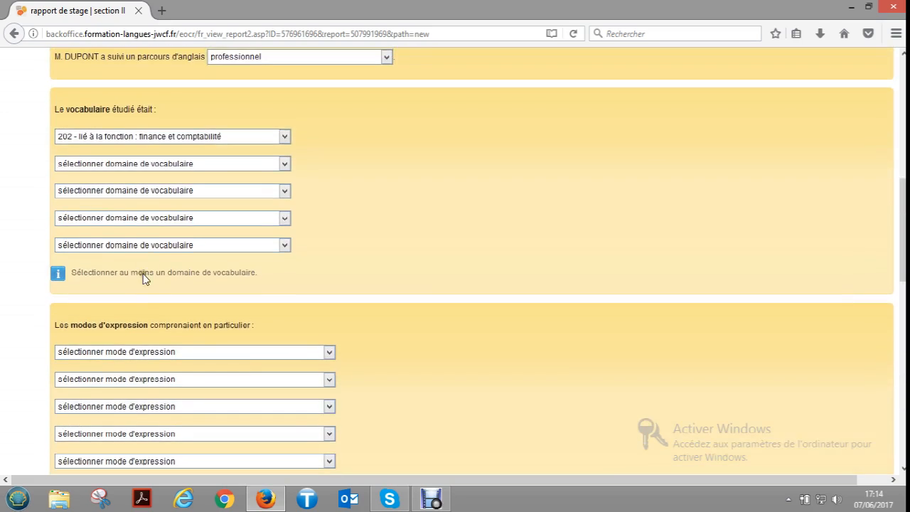
# - Set the first mode d'expression to "203 - gérer son personnel : fixer les objectifs" and the first listening exercise to "5 - l'écoute dans les simulations de réunion"
pyautogui.scroll(-4, 144, 277)
pyautogui.click(170, 201)
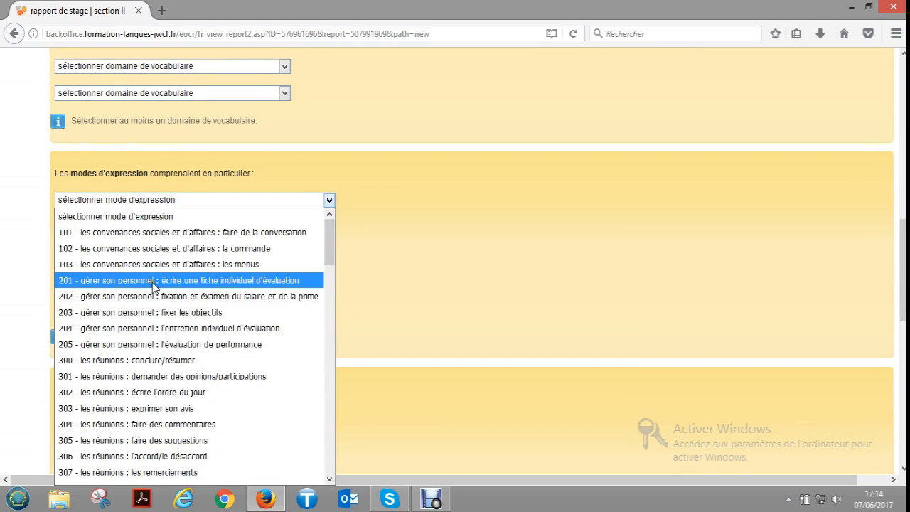
pyautogui.click(136, 313)
pyautogui.scroll(-4, 136, 315)
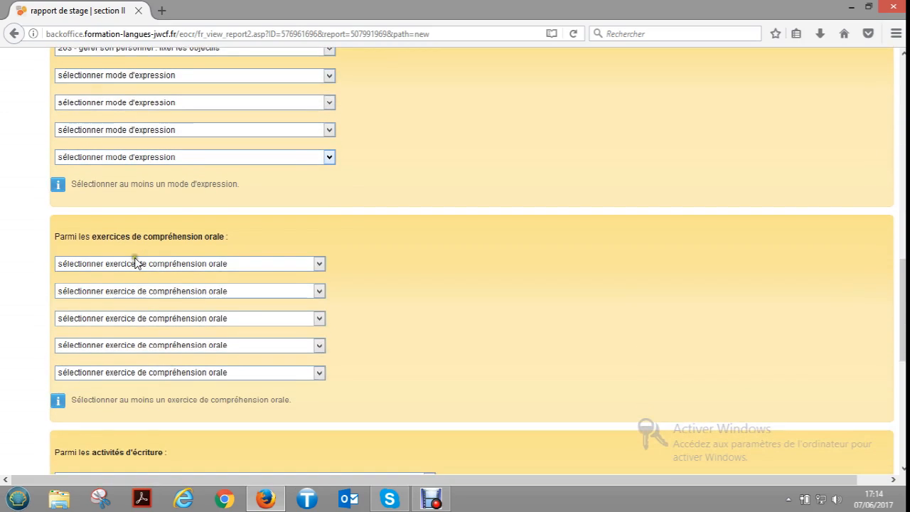
pyautogui.click(135, 264)
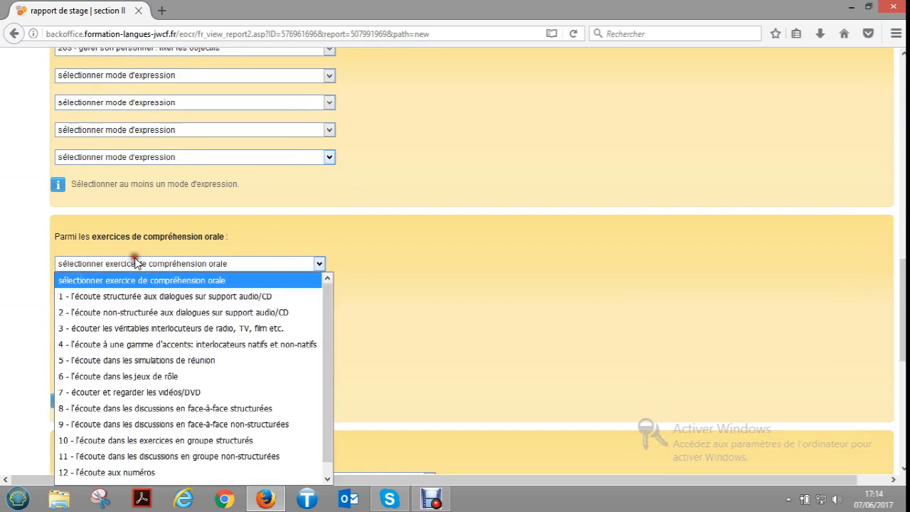
pyautogui.click(140, 359)
# - Set the first writing activity to "11 - rédiger une gamme de lettres, e-mails et télécopies simples sans l'appui de modèles" and save section II
pyautogui.scroll(-4, 147, 363)
pyautogui.click(152, 327)
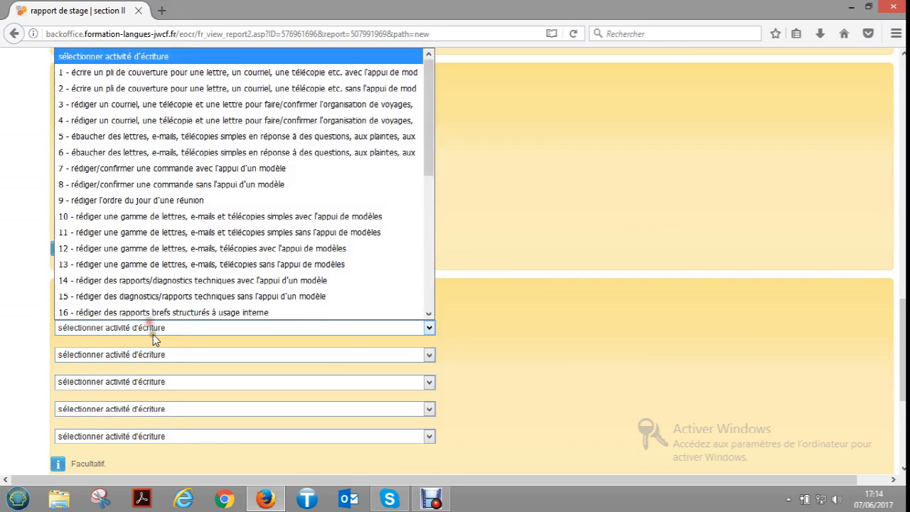
pyautogui.click(172, 233)
pyautogui.scroll(-4, 172, 239)
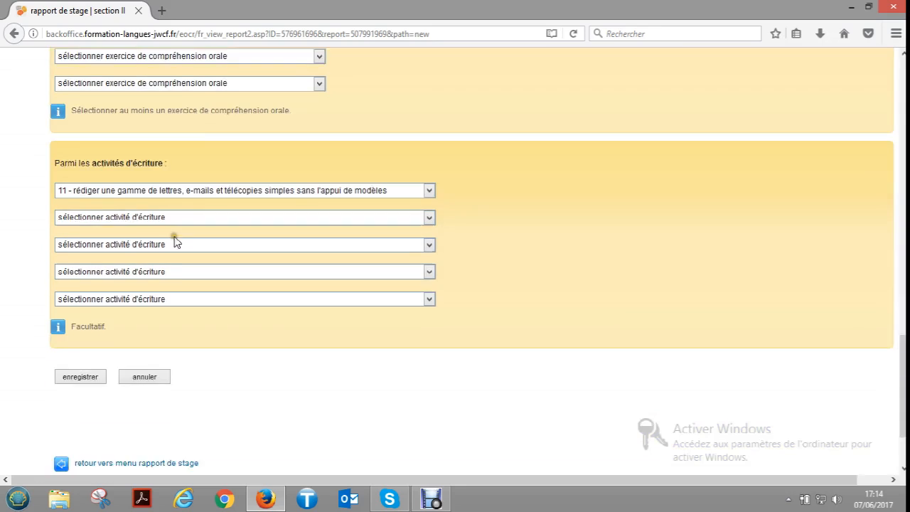
pyautogui.scroll(-3, 174, 242)
pyautogui.click(79, 285)
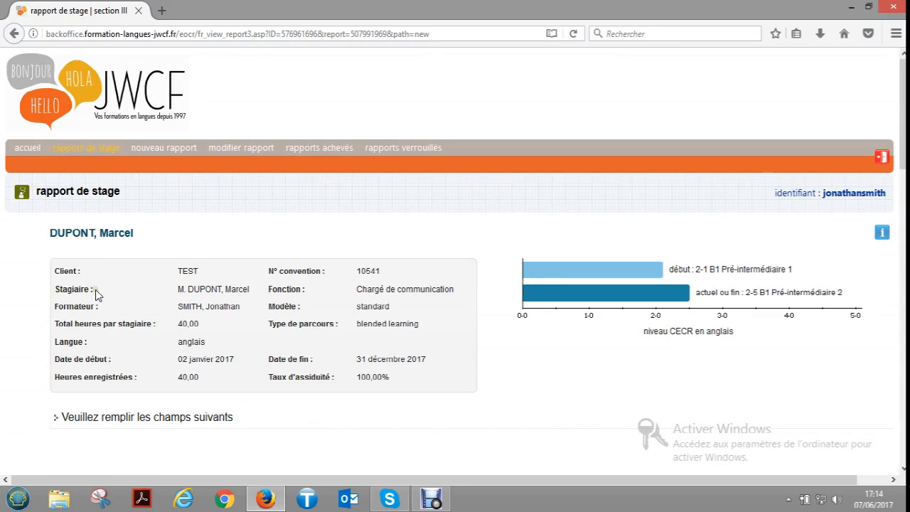
# - Under Résultats en détail, set the first strong point to "3 - il/elle parvient toujours à se faire comprendre"
pyautogui.scroll(-6, 260, 309)
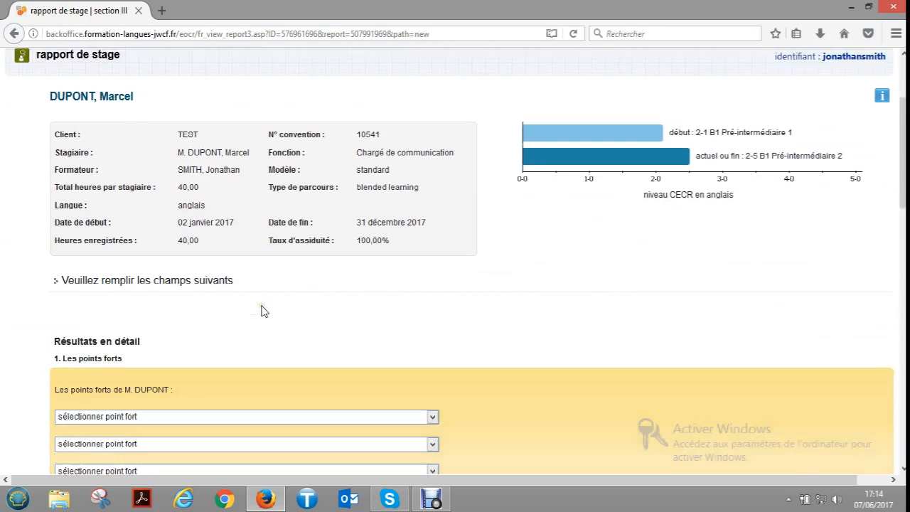
pyautogui.scroll(-2, 249, 235)
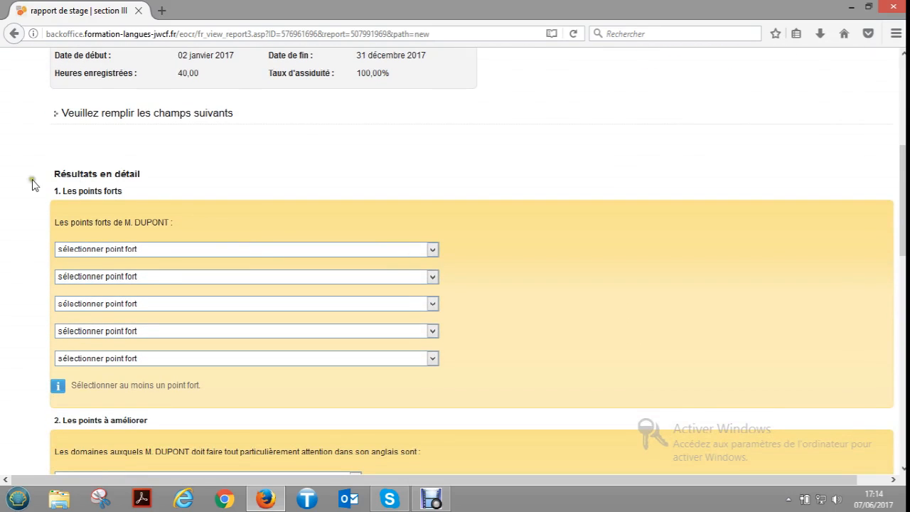
pyautogui.click(106, 246)
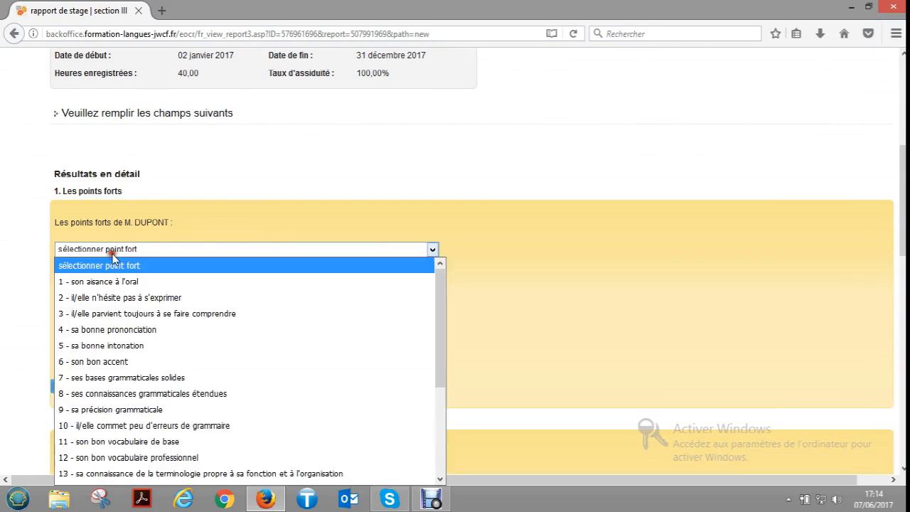
pyautogui.click(129, 315)
# - Set the first point to improve to "11 - la suppression des erreurs dans l'utilisation des structures grammaticales"
pyautogui.scroll(-4, 114, 318)
pyautogui.click(116, 329)
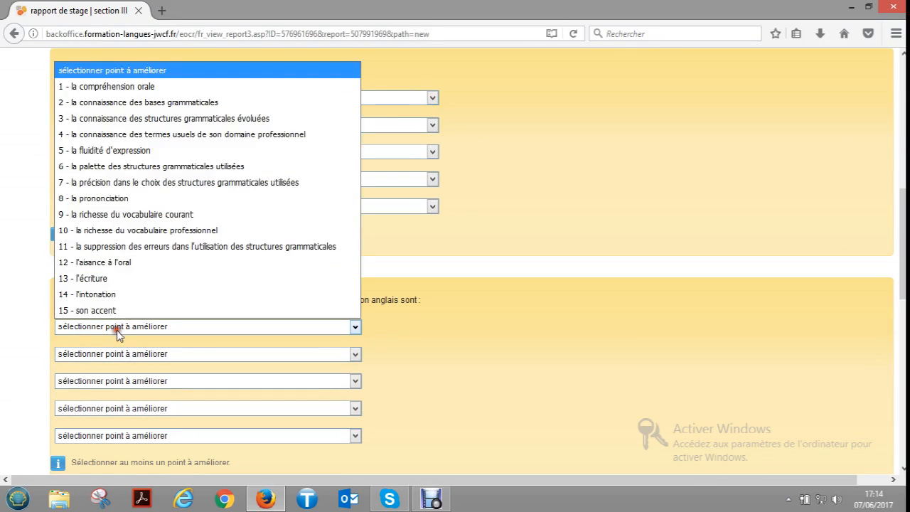
pyautogui.click(170, 246)
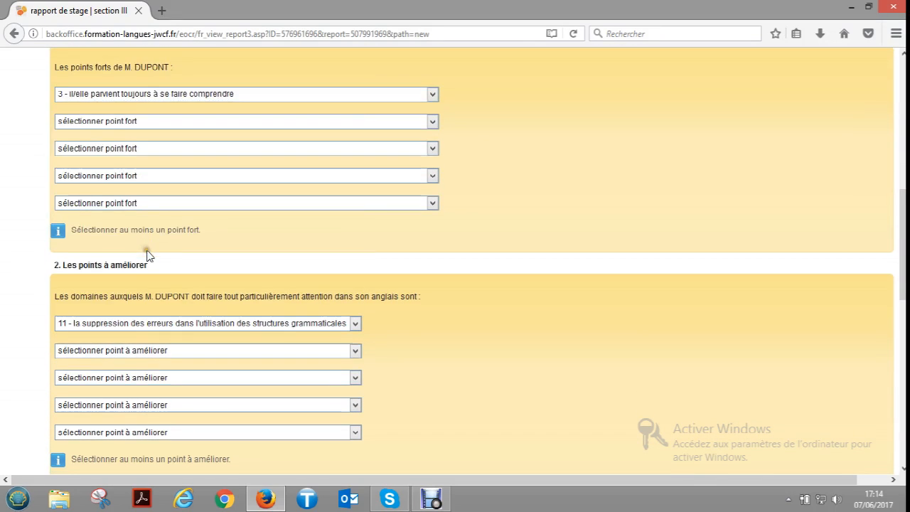
# - Rate oral expression as "couramment" with "11 - sait aborder les sujets quotidiens, avec de fréquentes pauses", and choose pronunciation statement 10
pyautogui.scroll(-6, 150, 256)
pyautogui.scroll(-2, 106, 306)
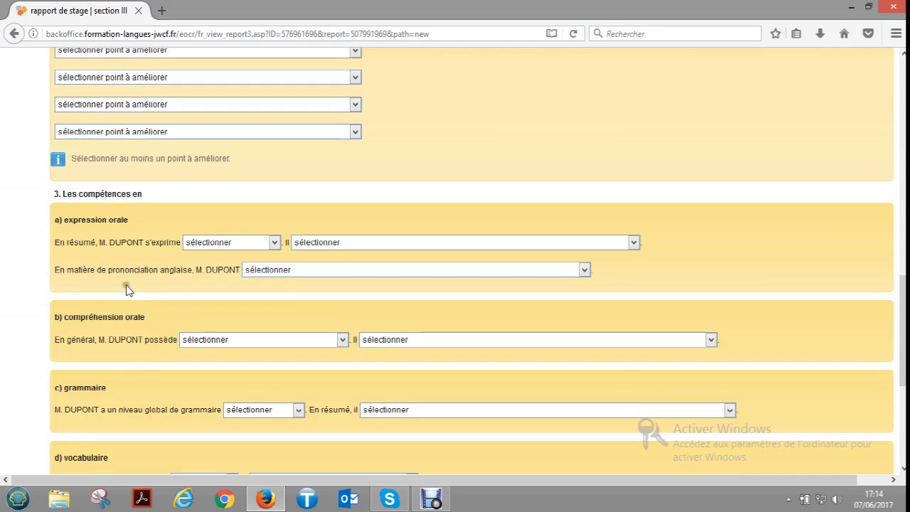
pyautogui.click(229, 242)
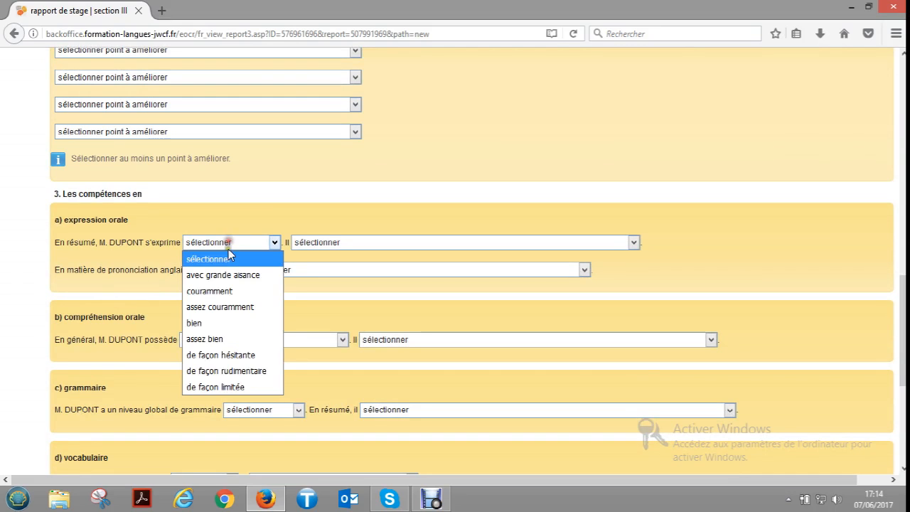
pyautogui.click(220, 291)
pyautogui.click(318, 243)
pyautogui.click(317, 306)
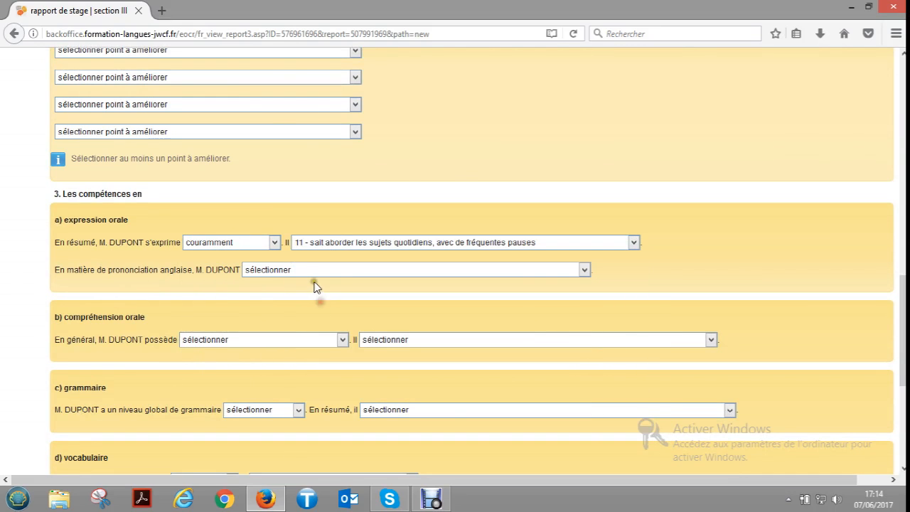
pyautogui.click(319, 270)
pyautogui.click(328, 215)
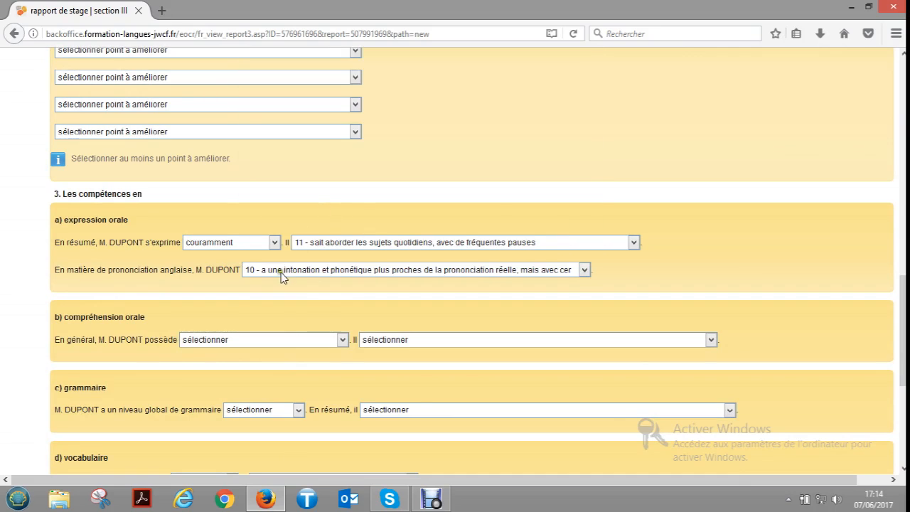
# - Rate listening comprehension as "un niveau de compréhension élévé" with statement 14 on good comprehension in familiar situations
pyautogui.scroll(-4, 244, 247)
pyautogui.click(227, 187)
pyautogui.click(242, 237)
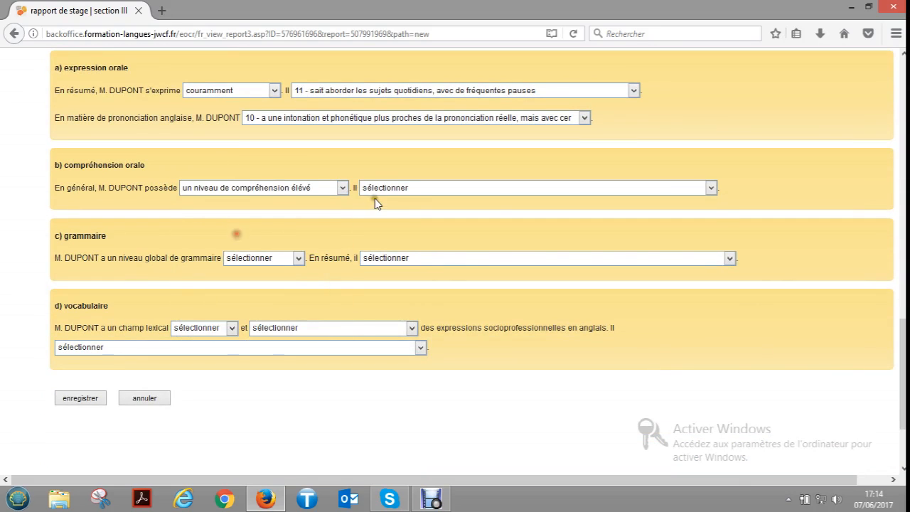
pyautogui.click(385, 189)
pyautogui.click(396, 238)
# - Set the overall grammar level to "intermédiaire fort" and choose the summary on using the present and passé simple in everyday situations
pyautogui.scroll(-2, 396, 237)
pyautogui.click(256, 183)
pyautogui.click(262, 231)
pyautogui.click(388, 183)
pyautogui.click(392, 242)
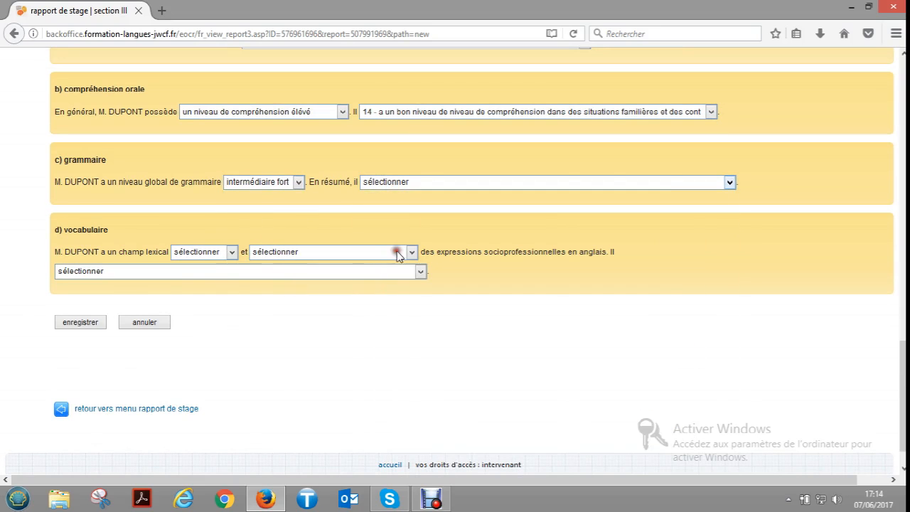
# - Complete both vocabulary ratings, choose statement "20 - dispose d'un vocabulaire permettant d'aborder une variété de sujets", and save section III
pyautogui.click(211, 253)
pyautogui.click(206, 301)
pyautogui.click(295, 254)
pyautogui.click(311, 300)
pyautogui.click(259, 273)
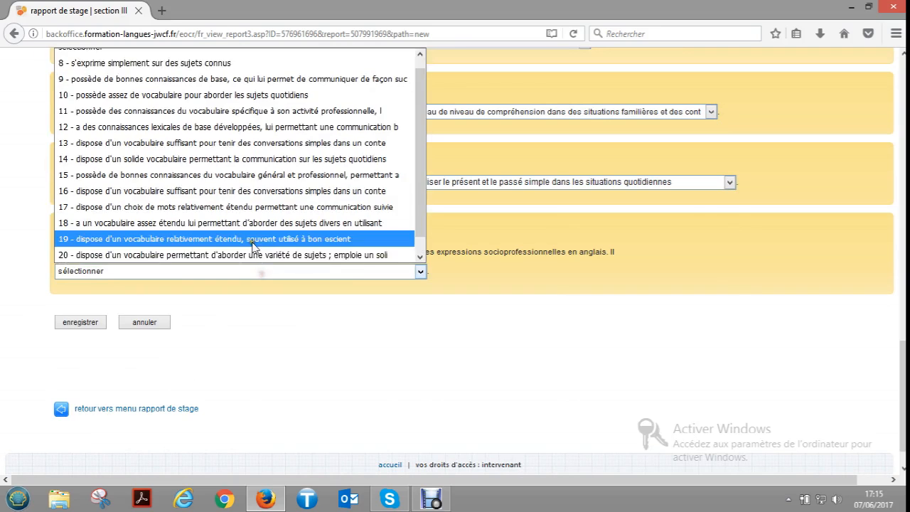
pyautogui.click(254, 254)
pyautogui.click(90, 324)
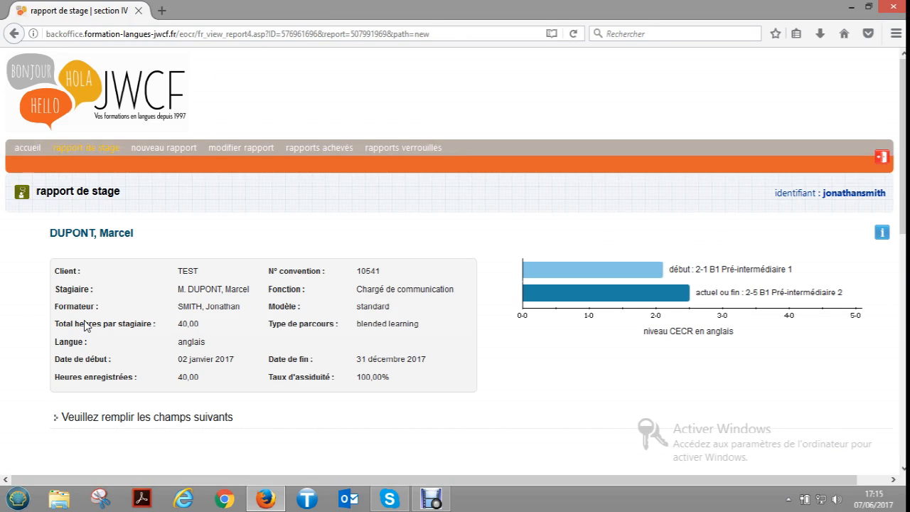
# - Rate the trainee's motivation as "extrêmement" with statement "3 - est très effacé(e)", and save section IV
pyautogui.scroll(-3, 213, 399)
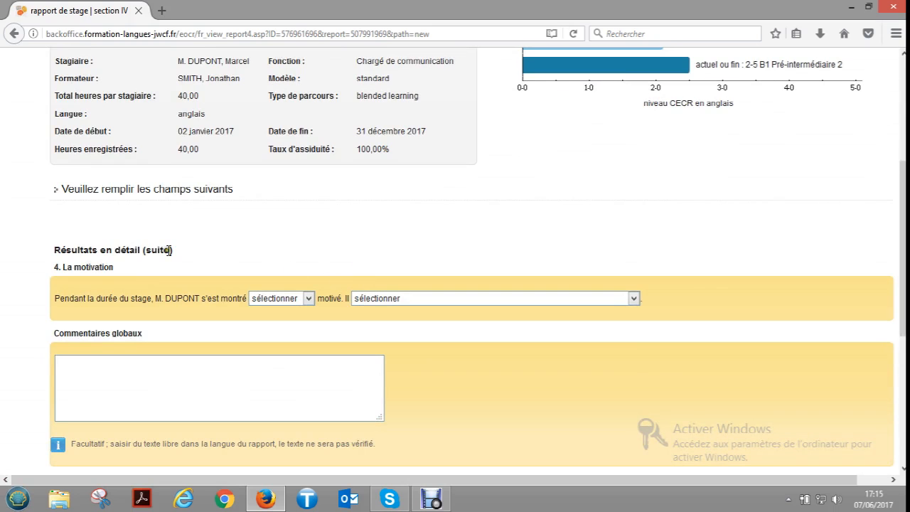
pyautogui.scroll(-2, 121, 263)
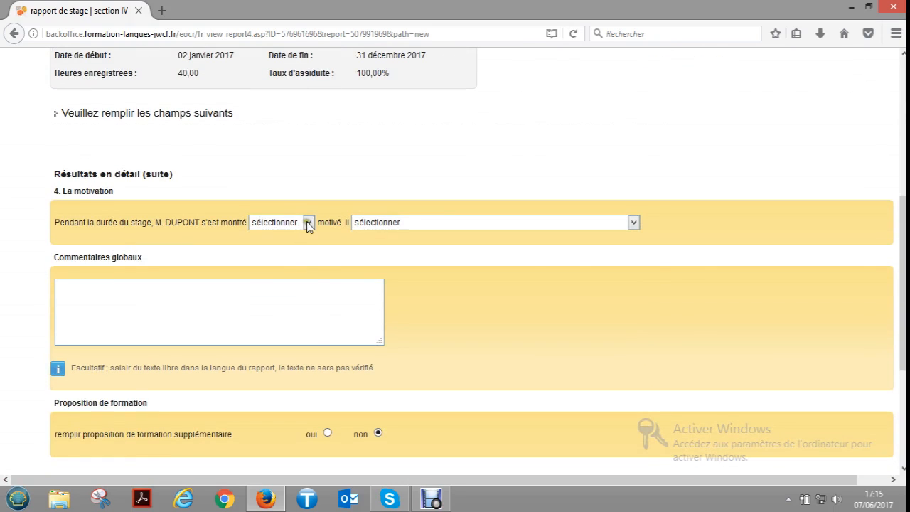
pyautogui.click(308, 223)
pyautogui.click(298, 256)
pyautogui.click(402, 223)
pyautogui.click(418, 288)
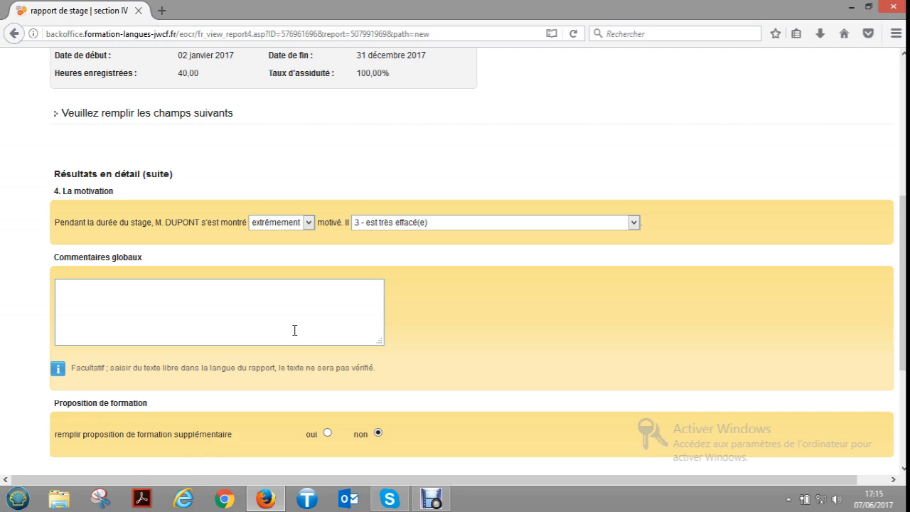
pyautogui.scroll(-2, 495, 347)
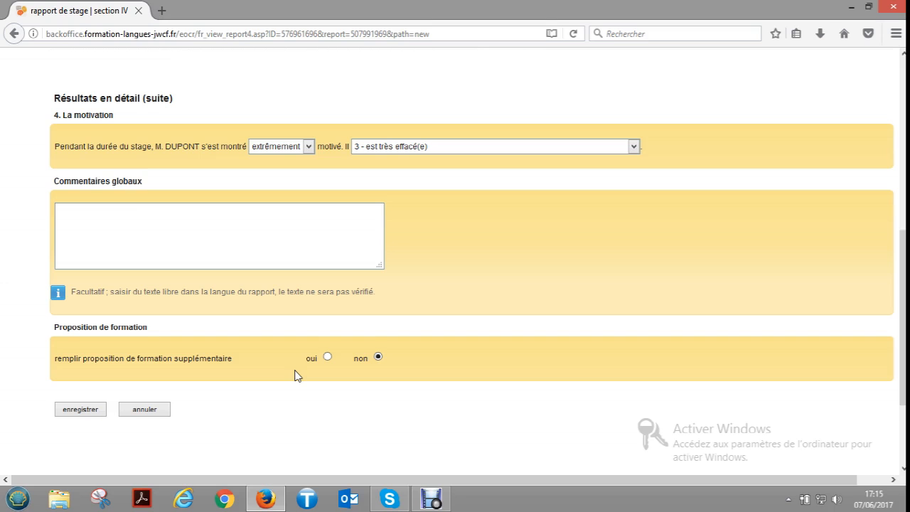
pyautogui.click(97, 410)
pyautogui.click(93, 414)
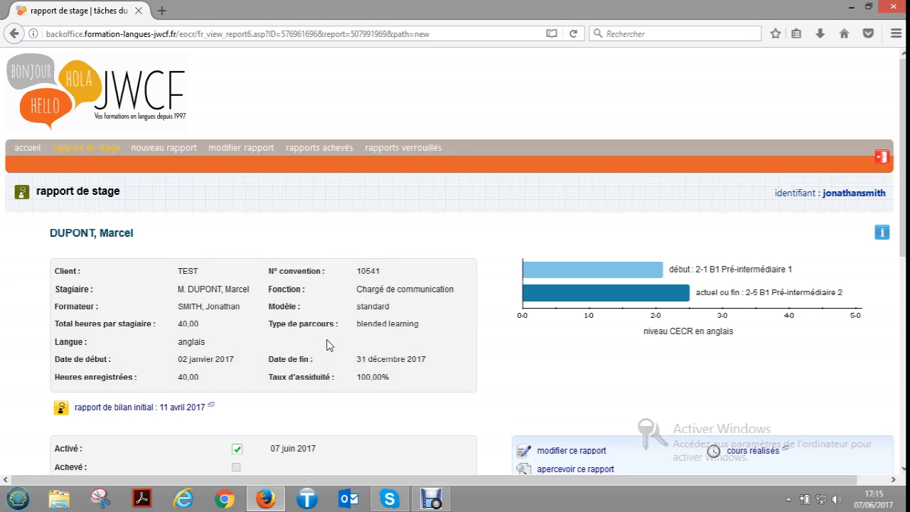
# - Review the report's status and available tasks, preview the French report, and return to its tasks page
pyautogui.scroll(-3, 334, 340)
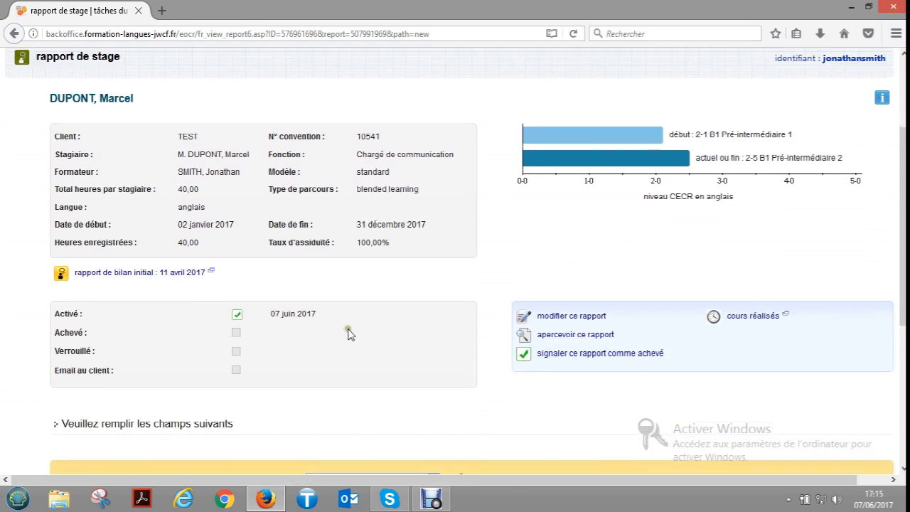
pyautogui.scroll(2, 363, 322)
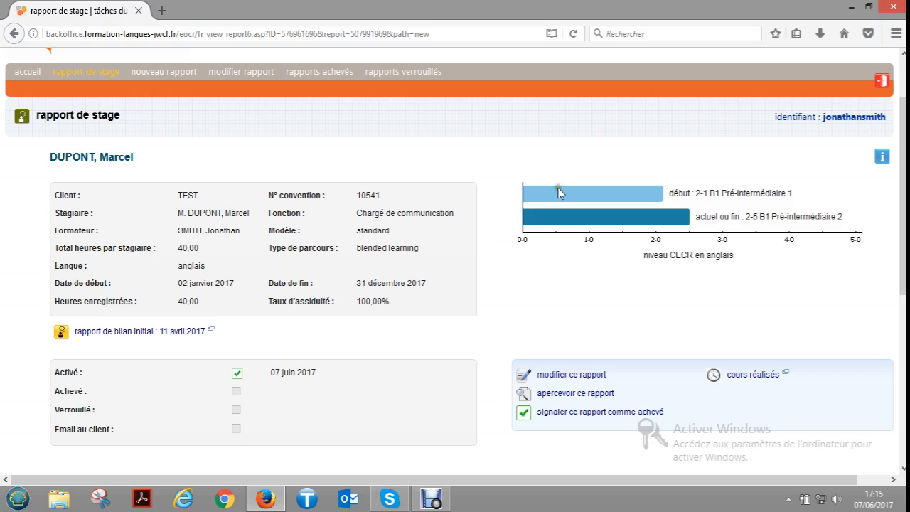
pyautogui.scroll(-2, 562, 195)
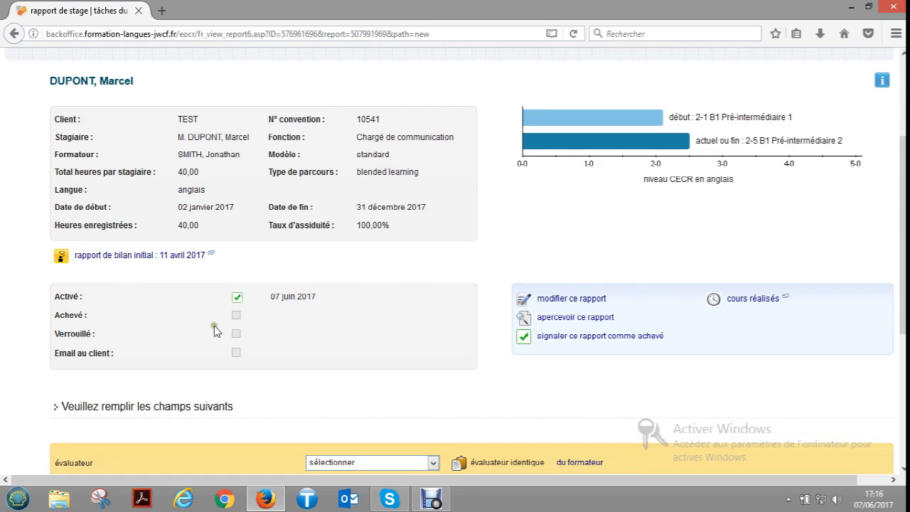
pyautogui.scroll(-2, 256, 342)
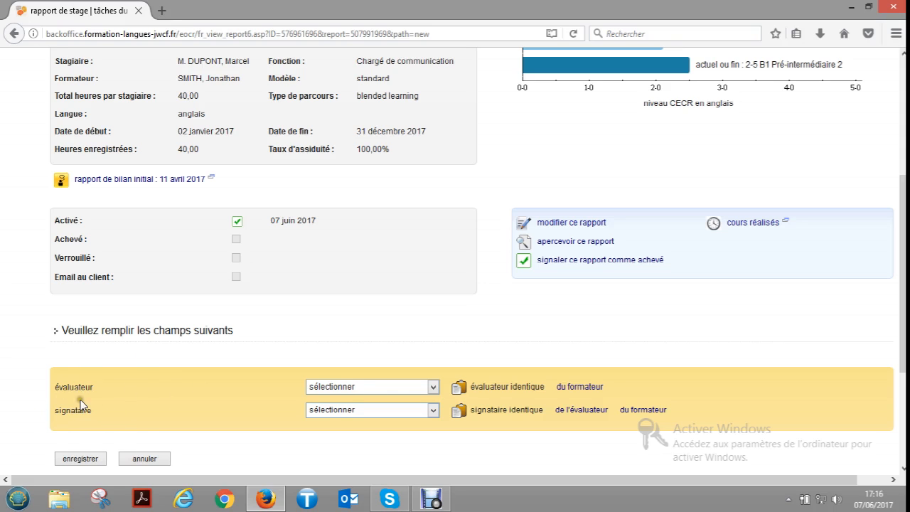
pyautogui.scroll(2, 248, 381)
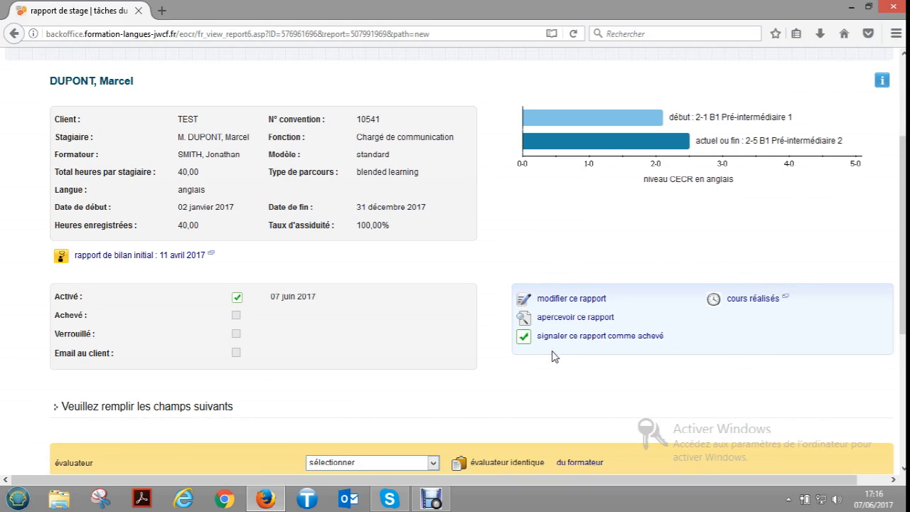
pyautogui.click(591, 318)
pyautogui.scroll(-10, 491, 324)
pyautogui.scroll(-4, 496, 329)
pyautogui.scroll(15, 437, 329)
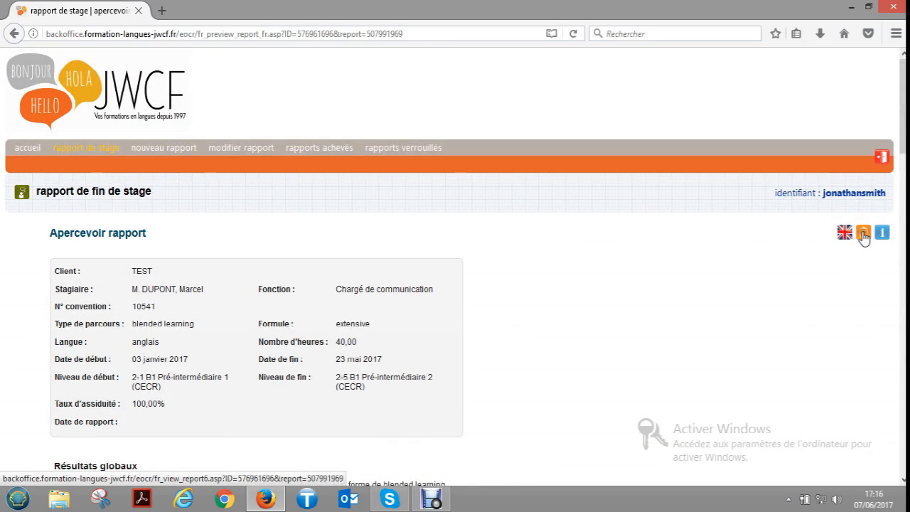
pyautogui.click(863, 234)
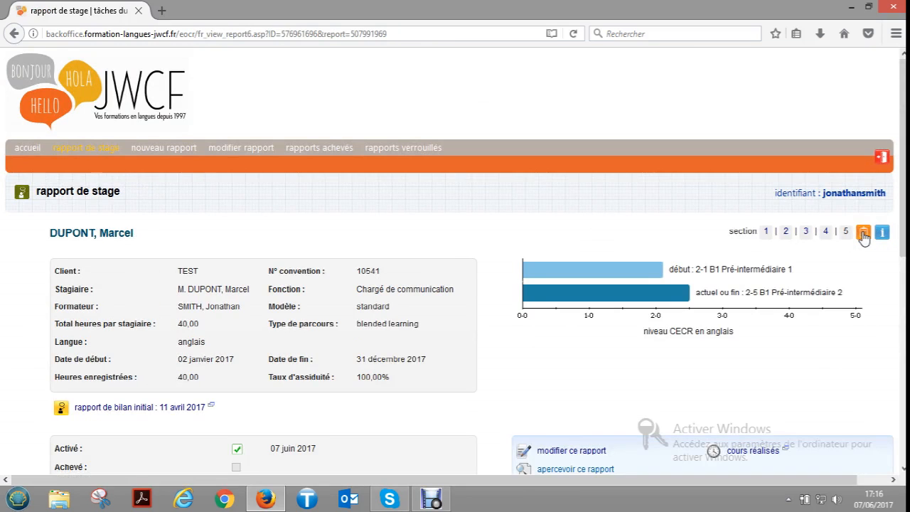
# - Mark the report as completed (achevé) and return to the rapport de stage menu
pyautogui.scroll(-2, 683, 349)
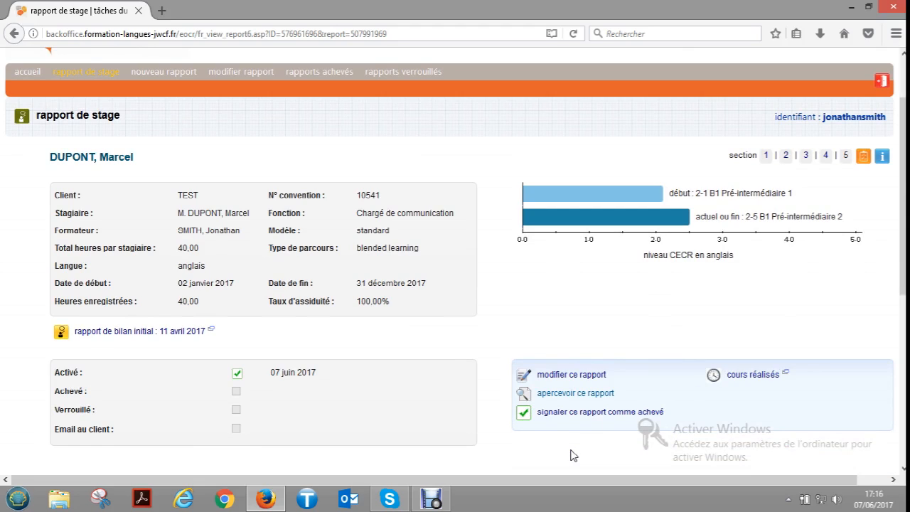
pyautogui.click(550, 418)
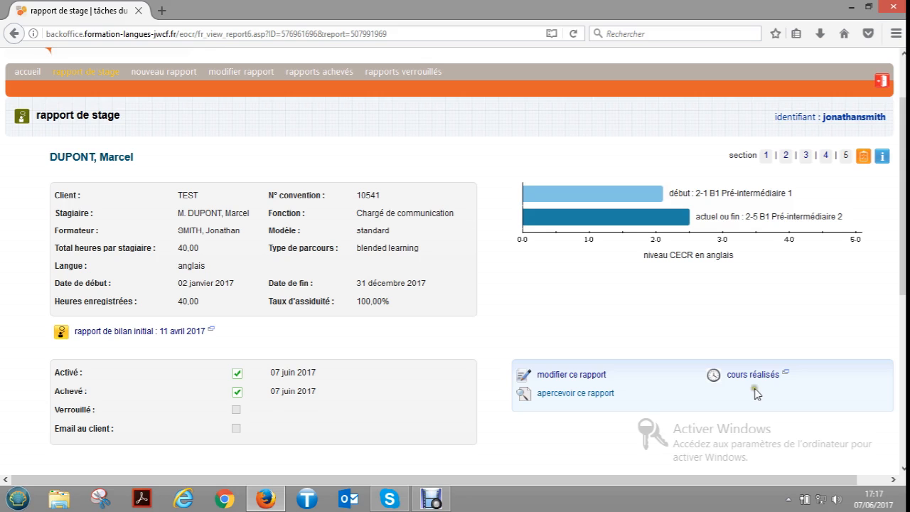
pyautogui.scroll(-2, 724, 406)
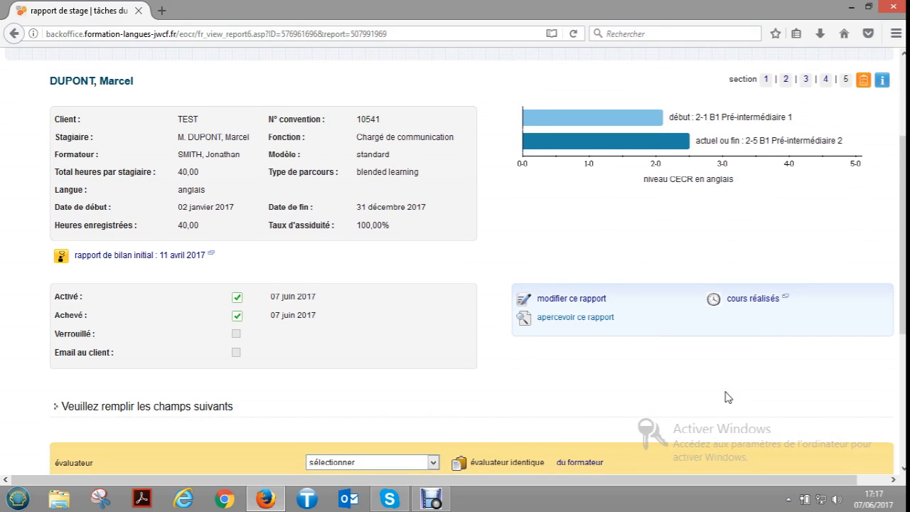
pyautogui.scroll(-5, 727, 397)
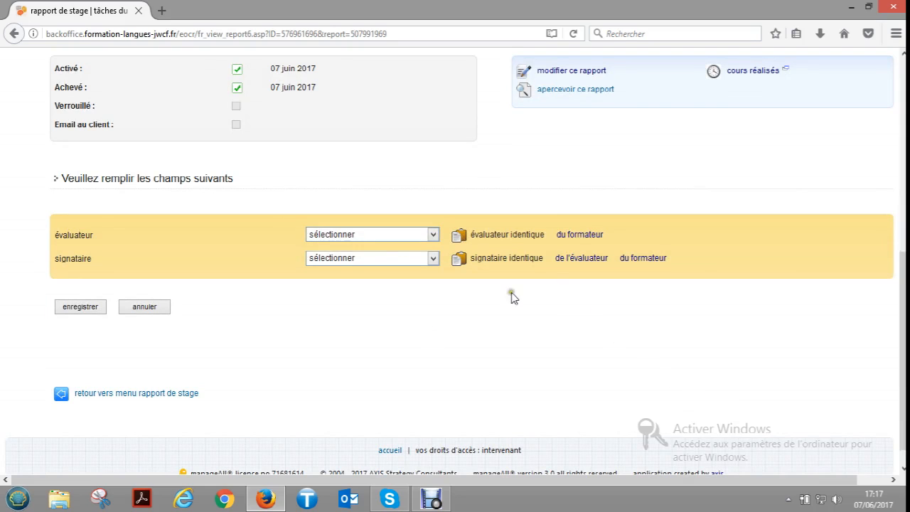
pyautogui.click(143, 396)
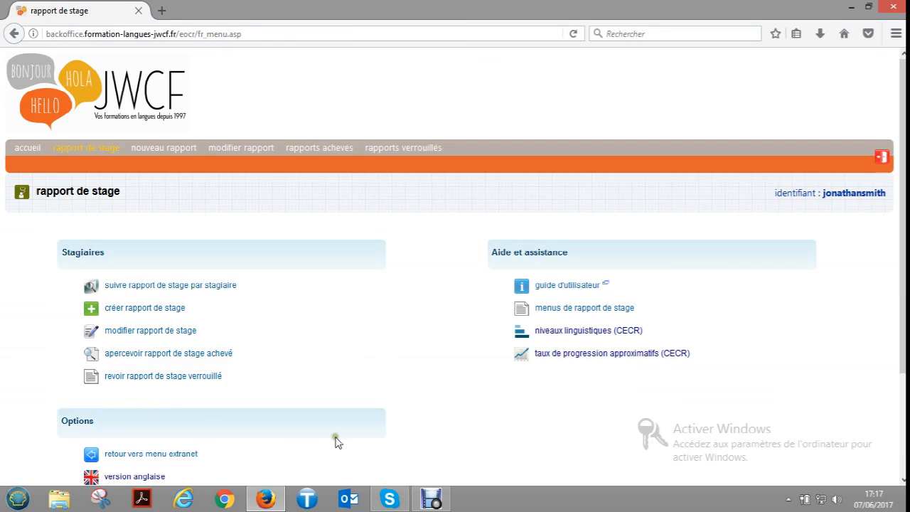
# - Look through the list of reports that can be modified, and return to the rapport de stage menu
pyautogui.scroll(-1, 386, 362)
pyautogui.scroll(-1, 386, 361)
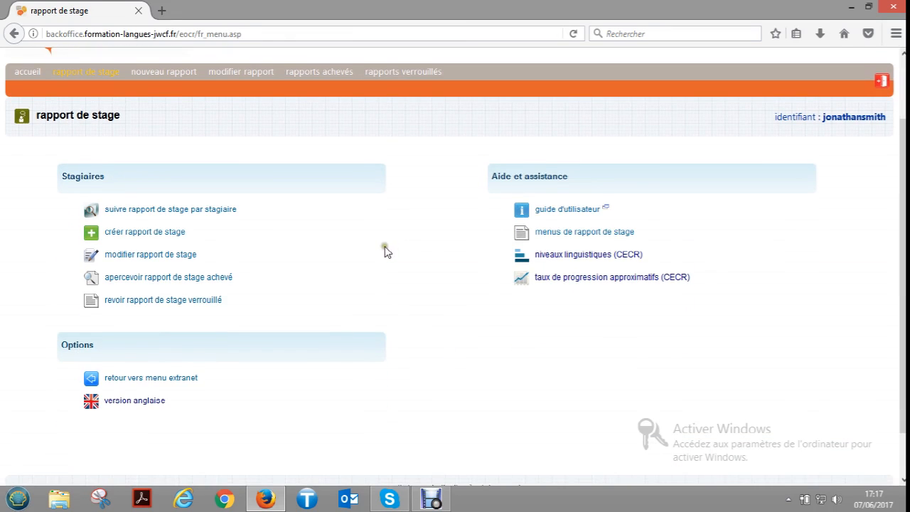
pyautogui.click(135, 258)
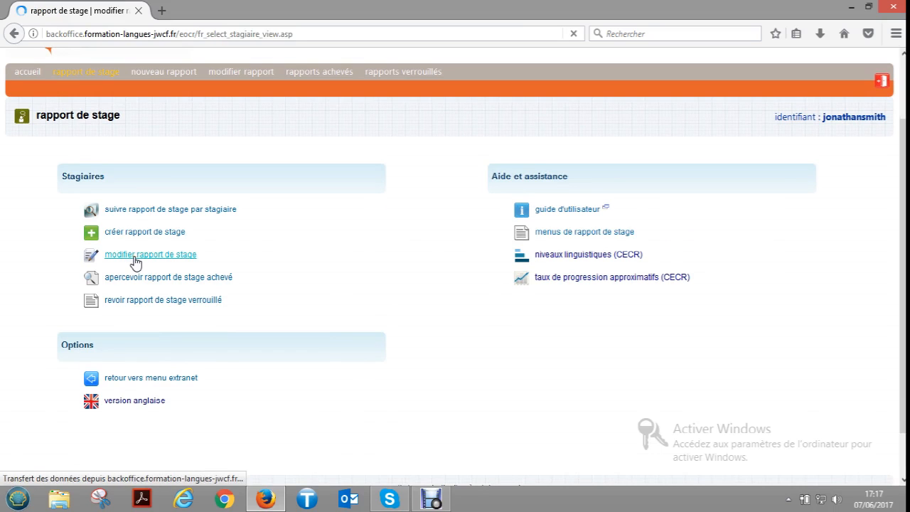
pyautogui.scroll(-5, 222, 290)
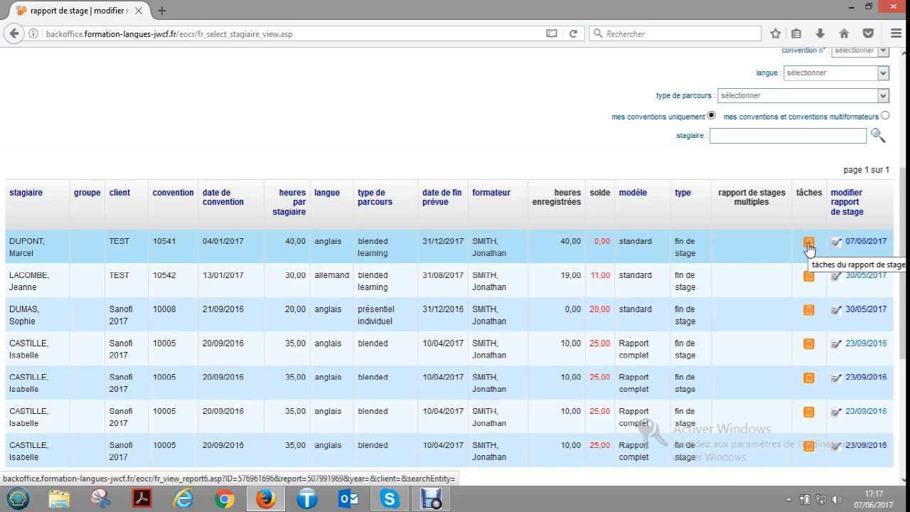
pyautogui.scroll(-5, 661, 242)
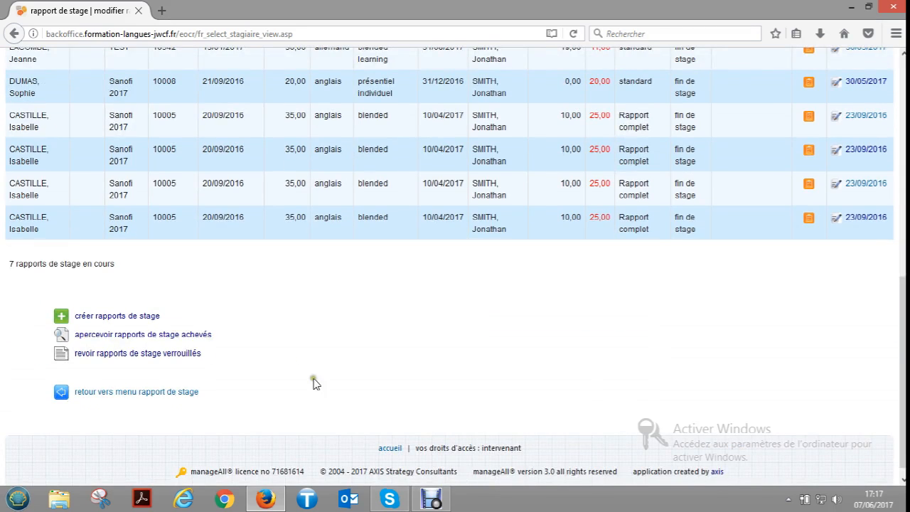
pyautogui.click(146, 393)
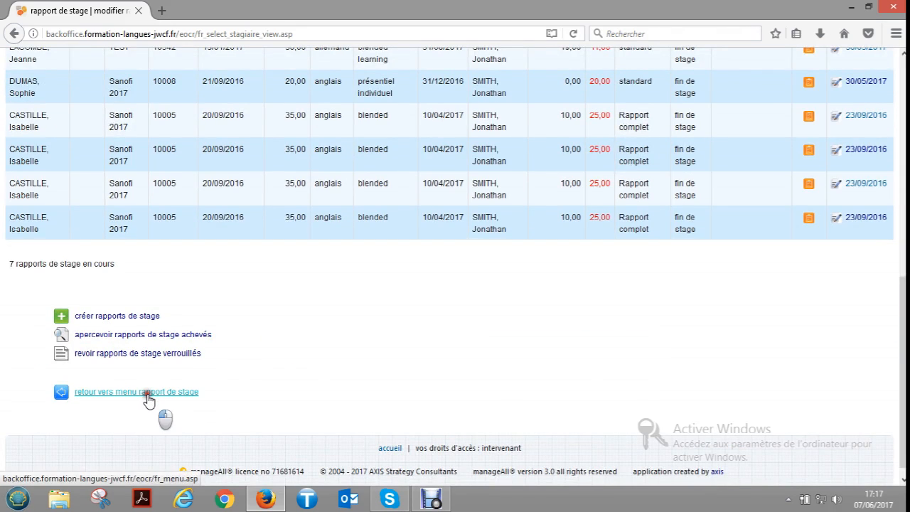
# - Preview the completed report dated 07/06/2017 from the completed reports list, and return to the rapport de stage menu
pyautogui.scroll(-2, 311, 357)
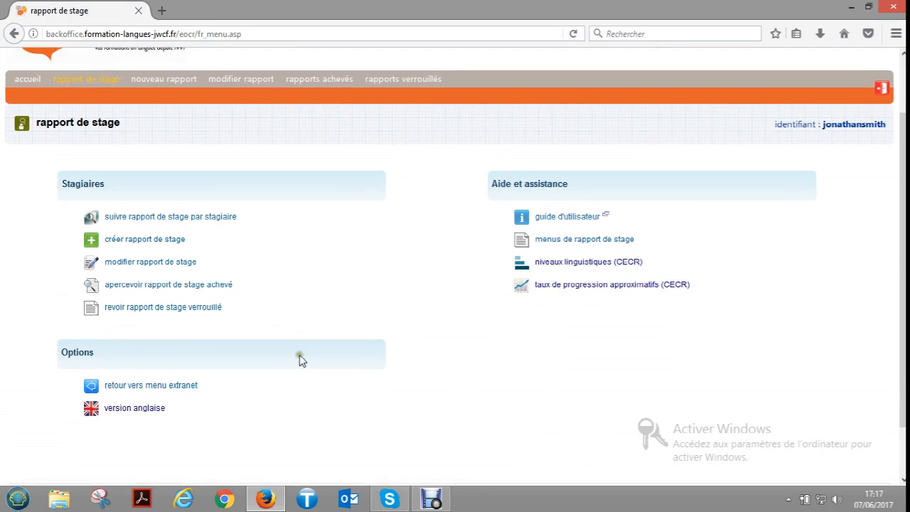
pyautogui.click(186, 283)
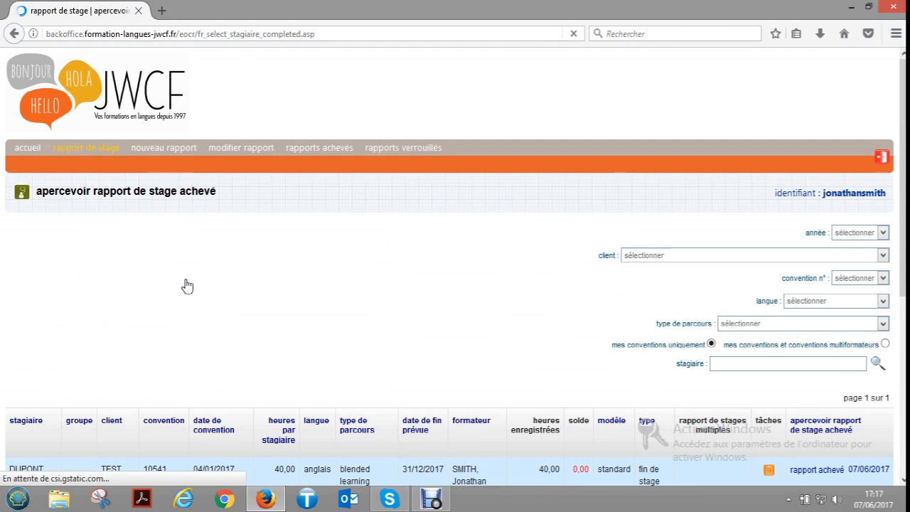
pyautogui.scroll(-2, 277, 299)
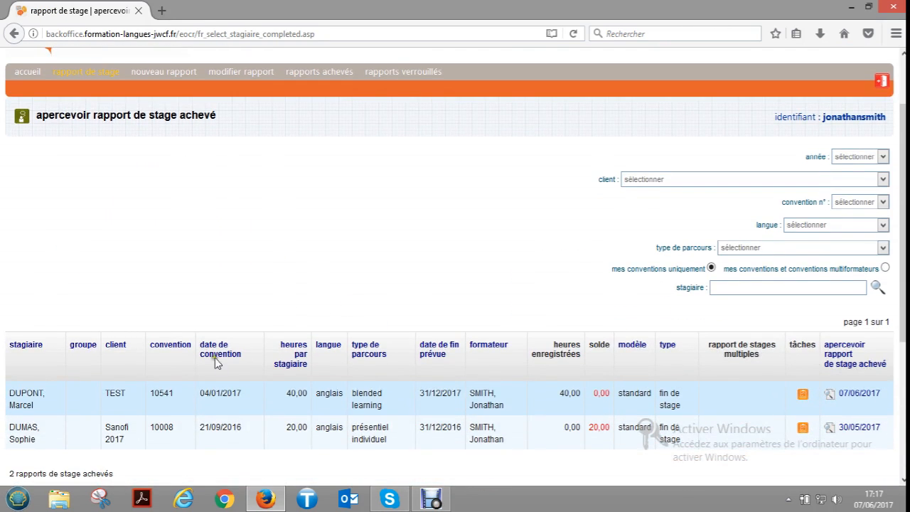
pyautogui.click(867, 398)
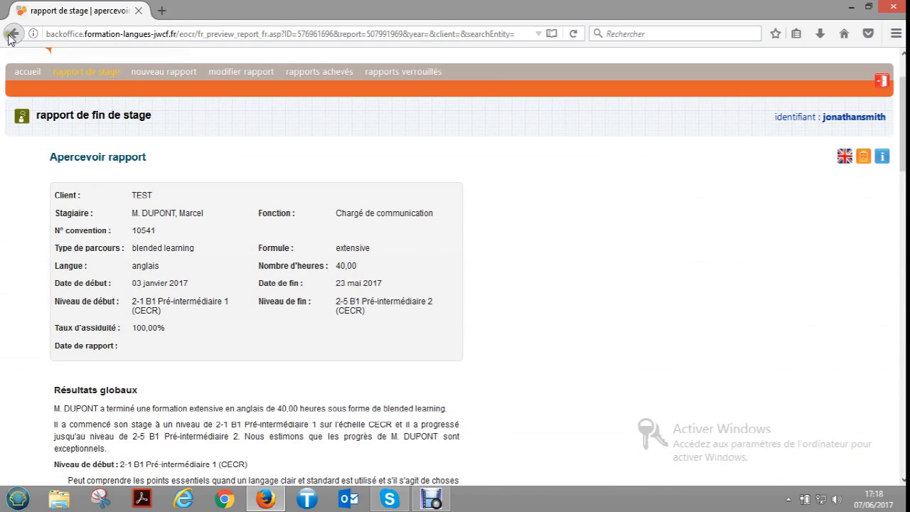
pyautogui.click(13, 34)
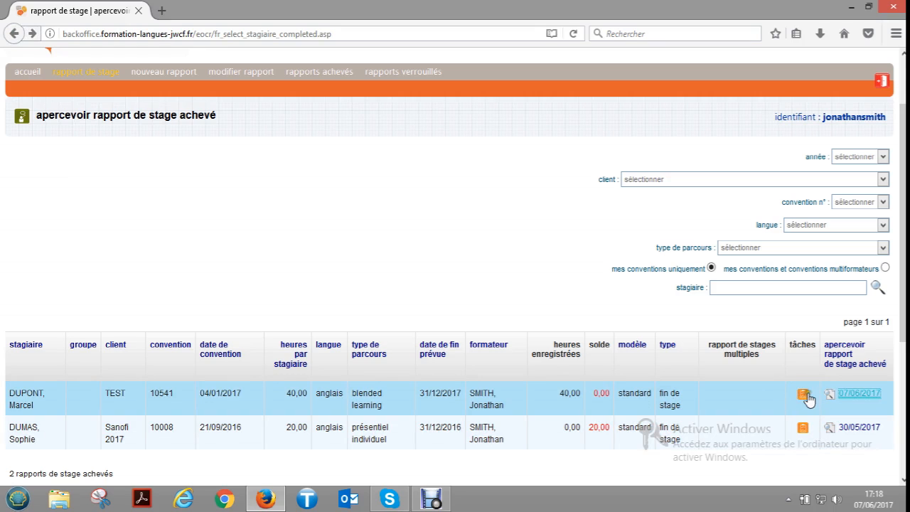
pyautogui.scroll(-2, 384, 388)
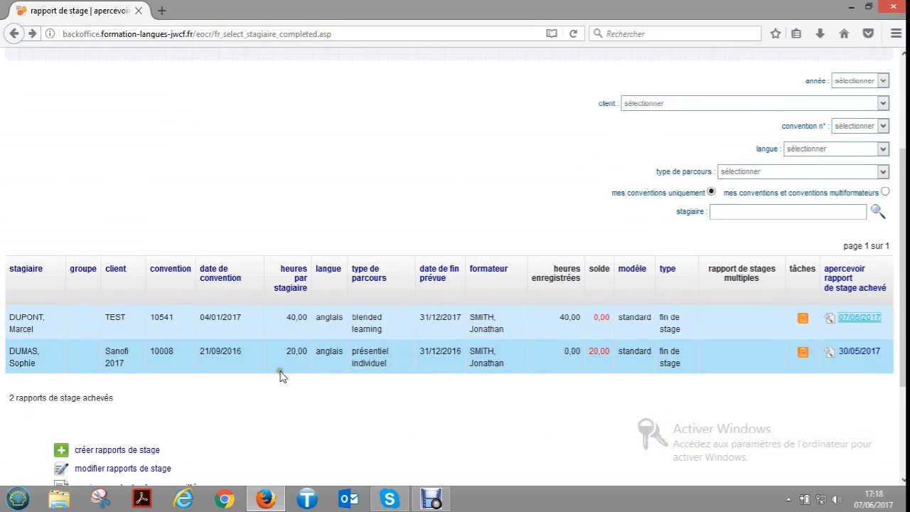
pyautogui.scroll(-4, 363, 370)
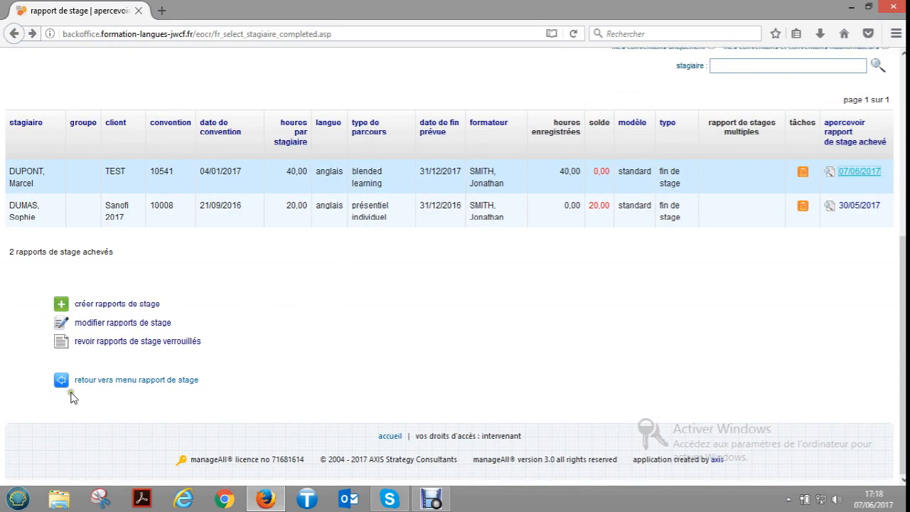
pyautogui.click(153, 382)
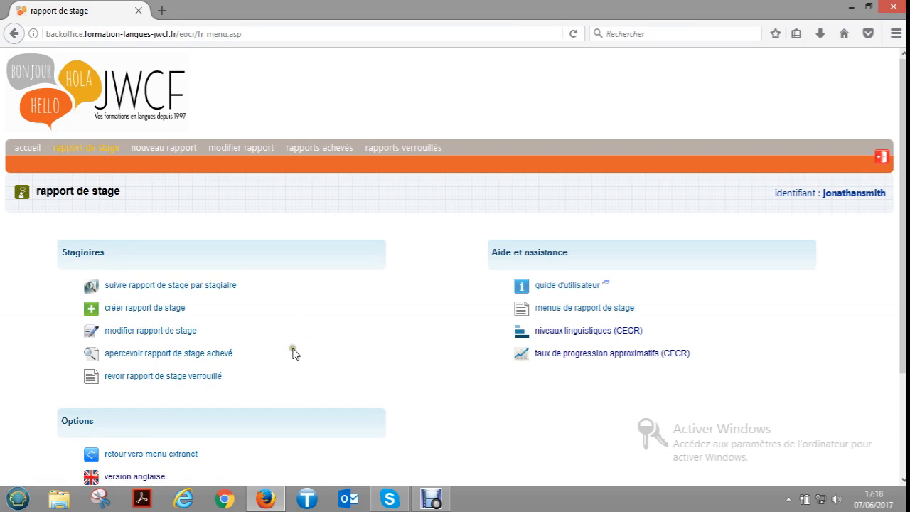
# - Open the first report dated 11/04/2017 in the locked reports list and look through it to the end
pyautogui.click(129, 381)
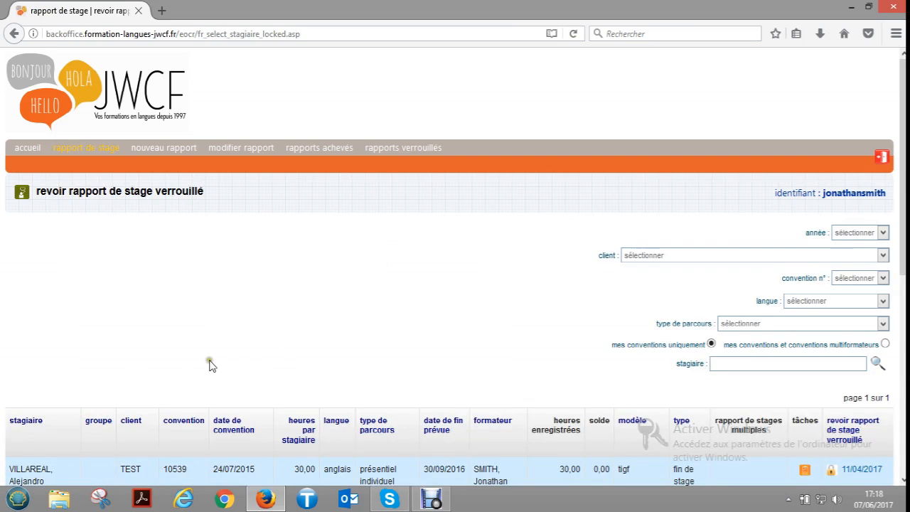
pyautogui.scroll(-3, 242, 349)
pyautogui.scroll(-1, 270, 329)
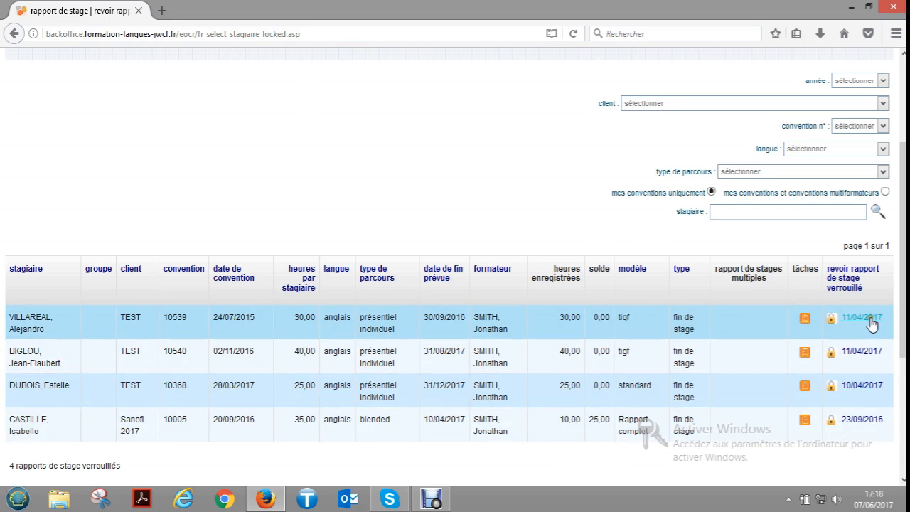
pyautogui.click(871, 324)
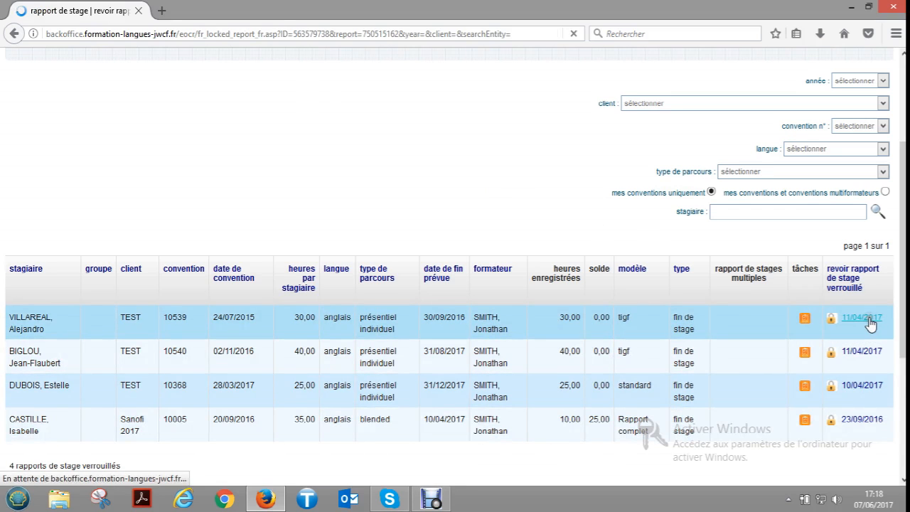
pyautogui.scroll(-5, 555, 362)
pyautogui.scroll(5, 557, 365)
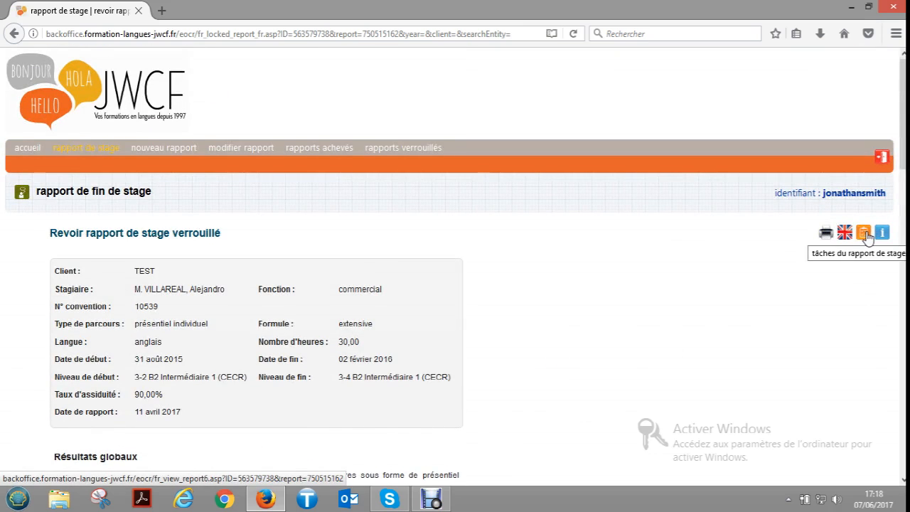
pyautogui.scroll(-15, 240, 400)
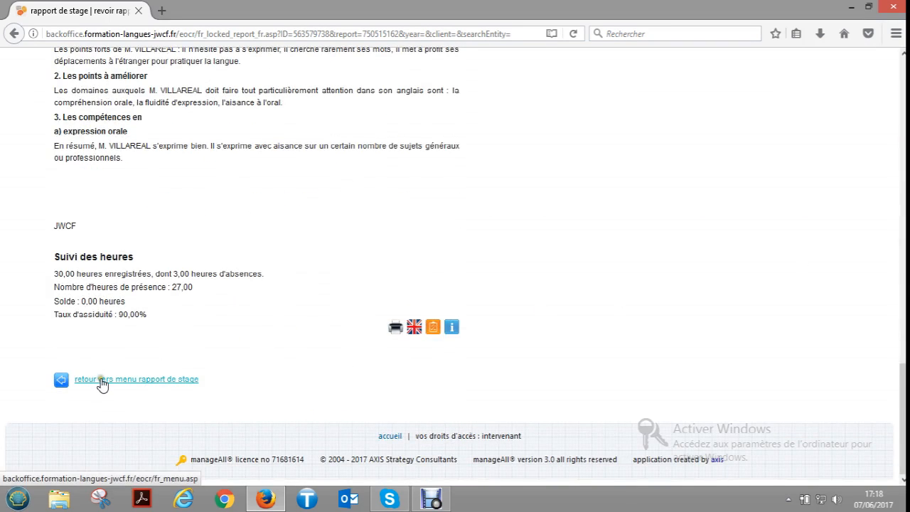
# - Leave the locked report, open the follow-up of rapports de stage by trainee, and examine its filters, columns and report status entries
pyautogui.click(103, 382)
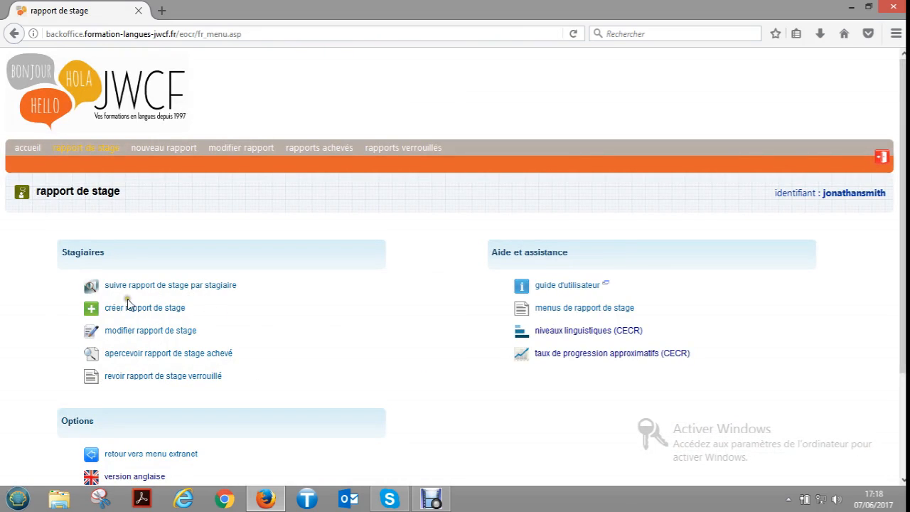
pyautogui.click(162, 289)
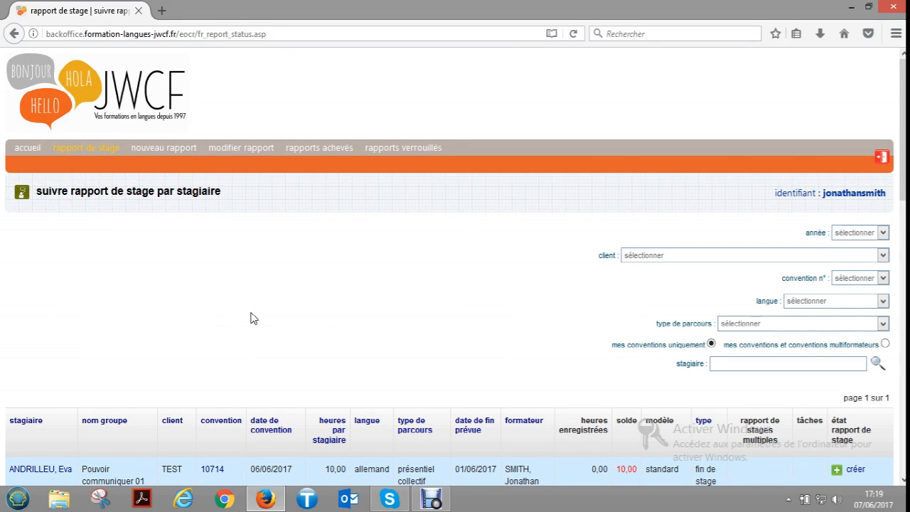
pyautogui.scroll(-4, 202, 332)
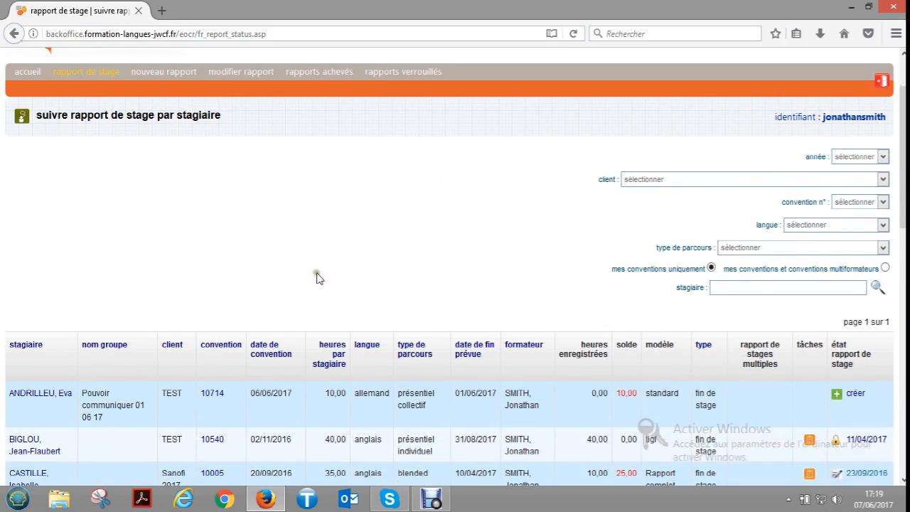
pyautogui.scroll(-6, 188, 320)
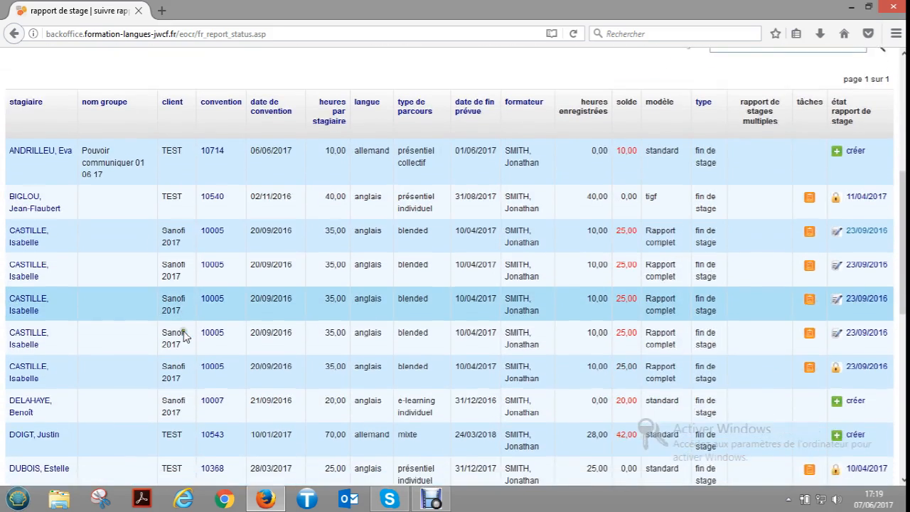
pyautogui.scroll(4, 245, 271)
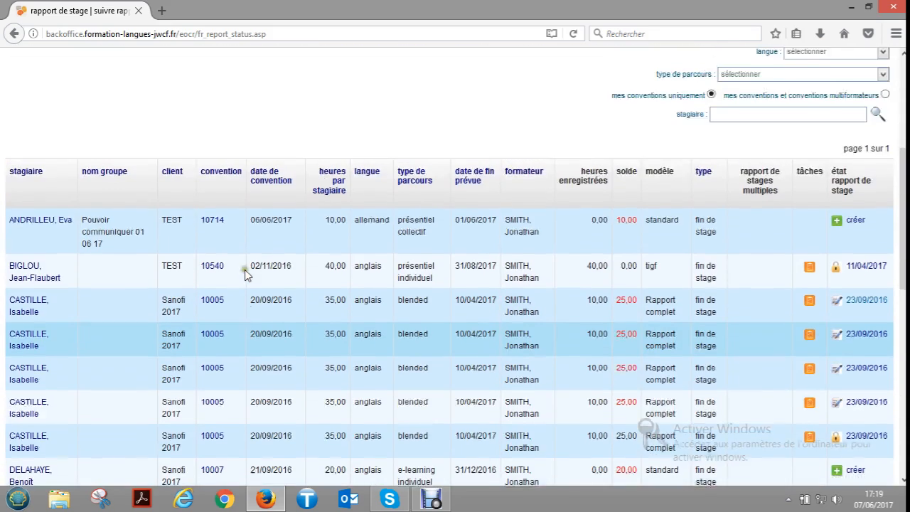
pyautogui.scroll(-5, 245, 270)
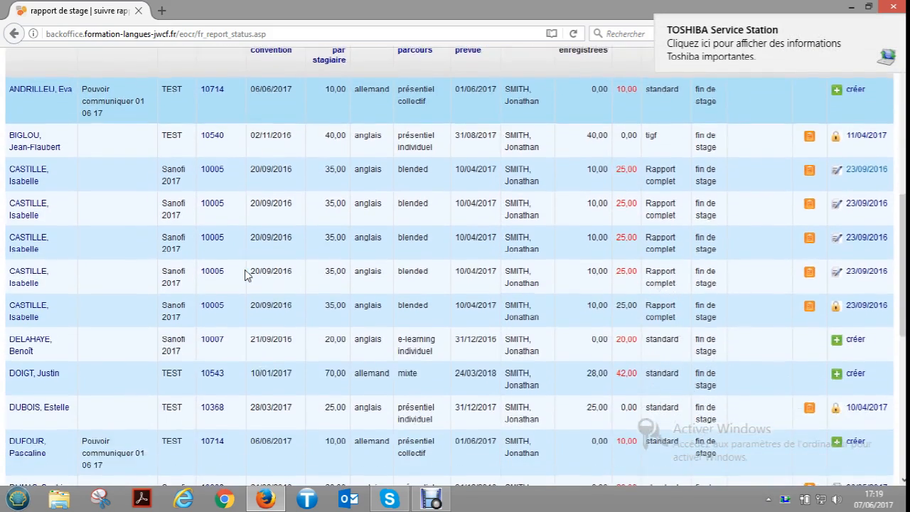
pyautogui.scroll(5, 245, 269)
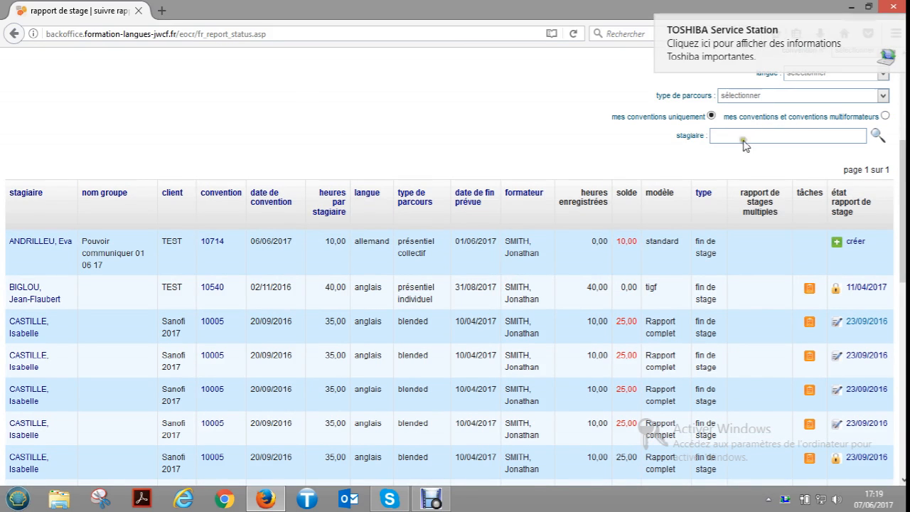
pyautogui.scroll(-2, 540, 290)
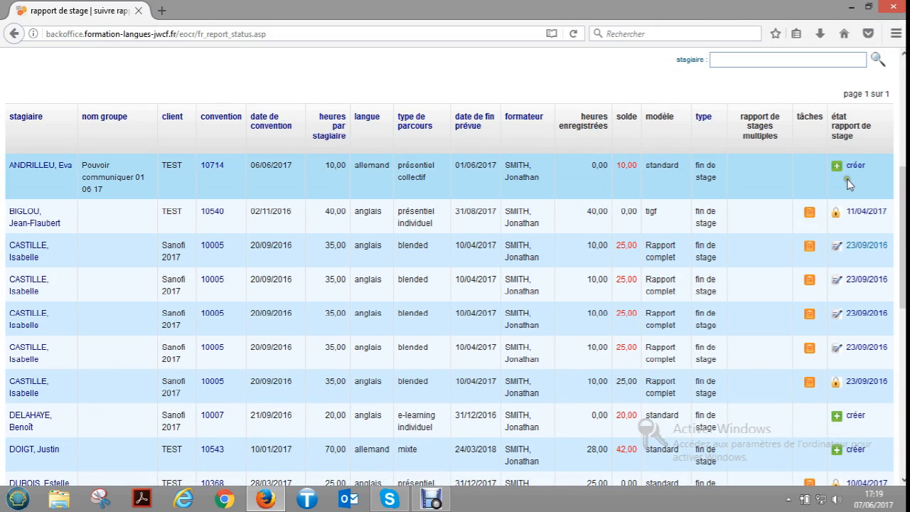
pyautogui.scroll(-2, 854, 192)
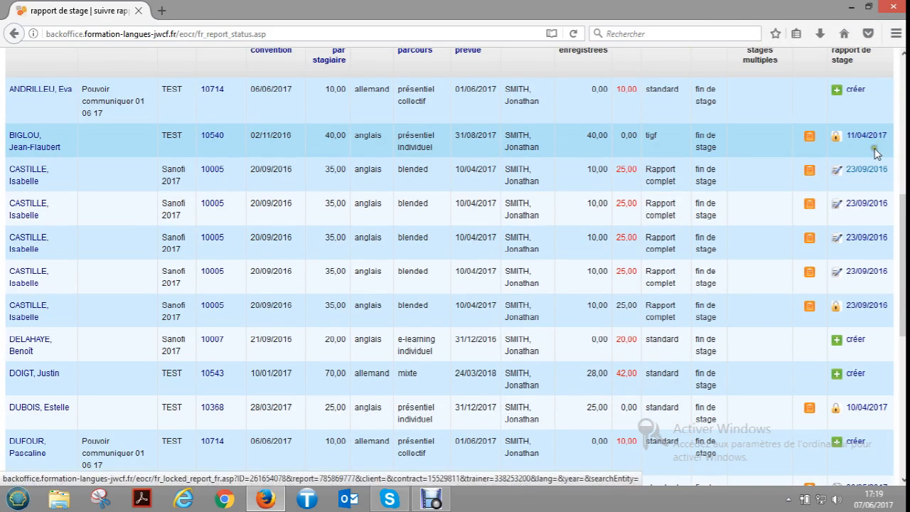
# - Look through the remaining trainees' report statuses to the end of the follow-up list, and return to the extranet home menu
pyautogui.click(863, 150)
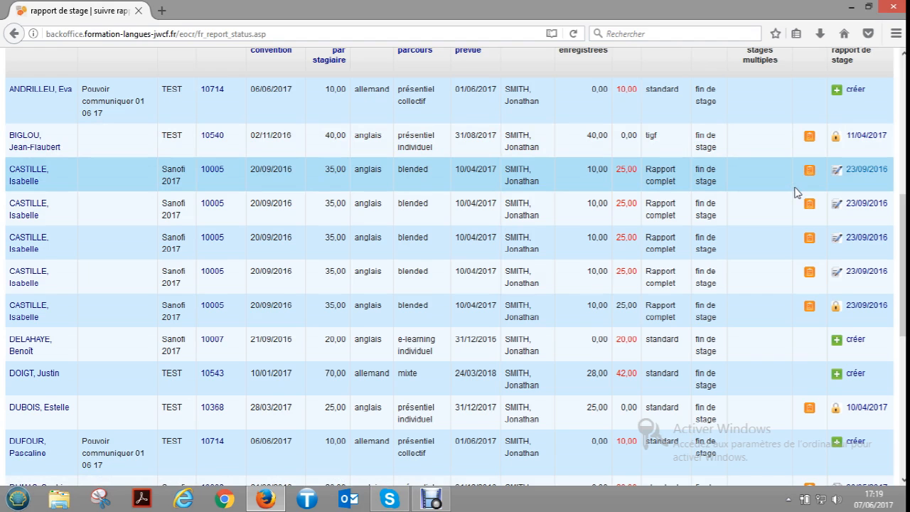
pyautogui.scroll(-4, 796, 192)
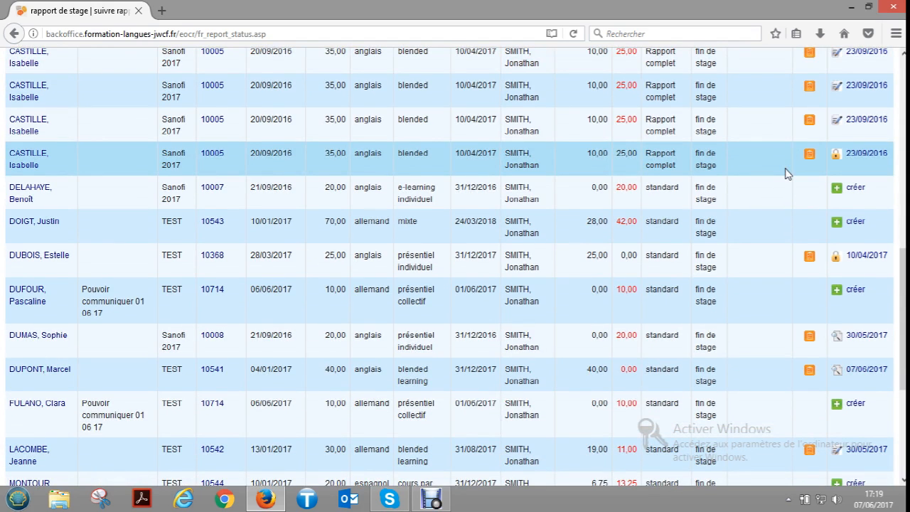
pyautogui.scroll(-6, 787, 175)
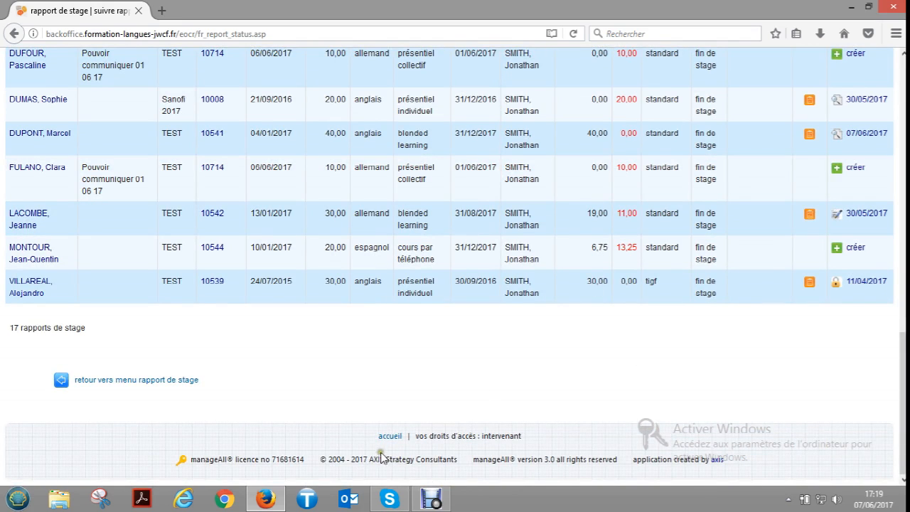
pyautogui.moveTo(901, 368); pyautogui.dragTo(890, 85)
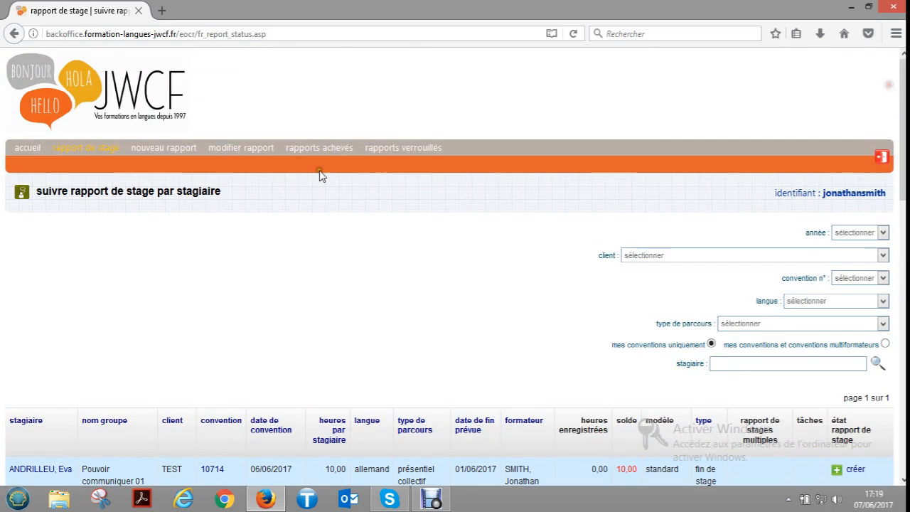
pyautogui.click(30, 148)
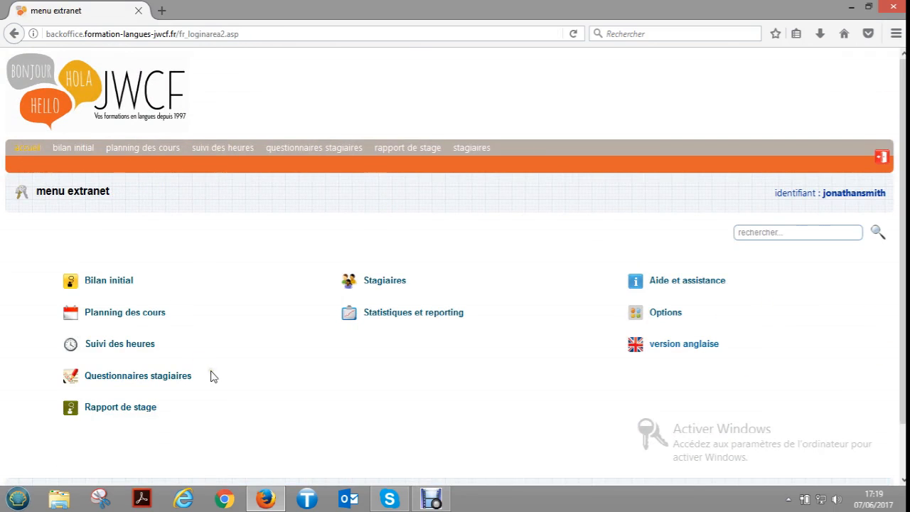